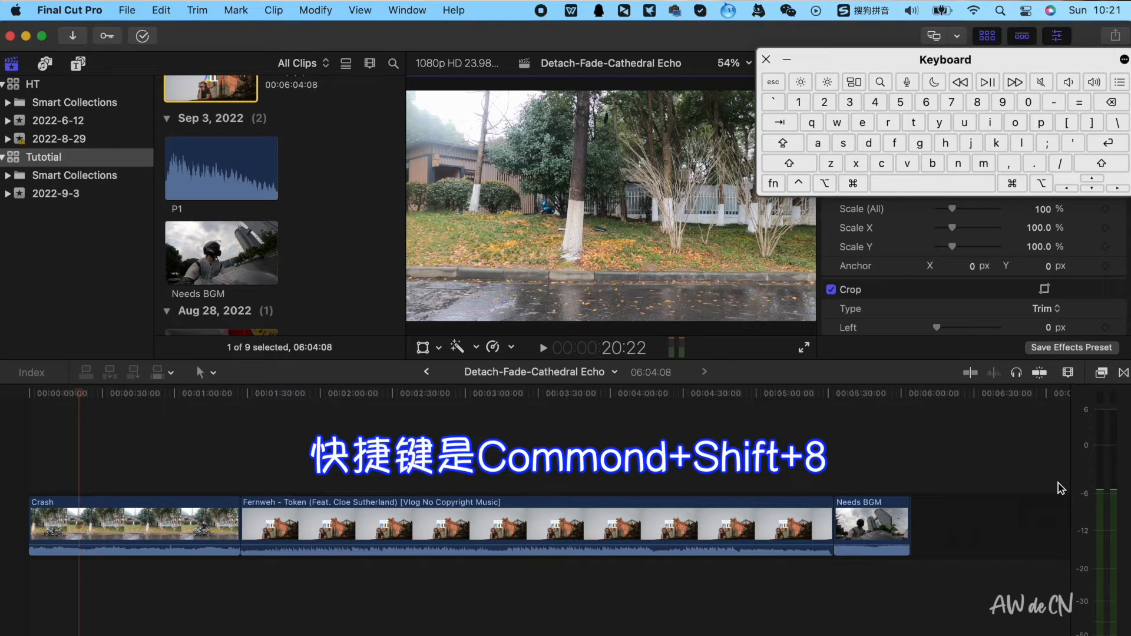
Show the audio meters and move the playhead through the end of the Crash clip to check its sound level.
key("super+shift+8")
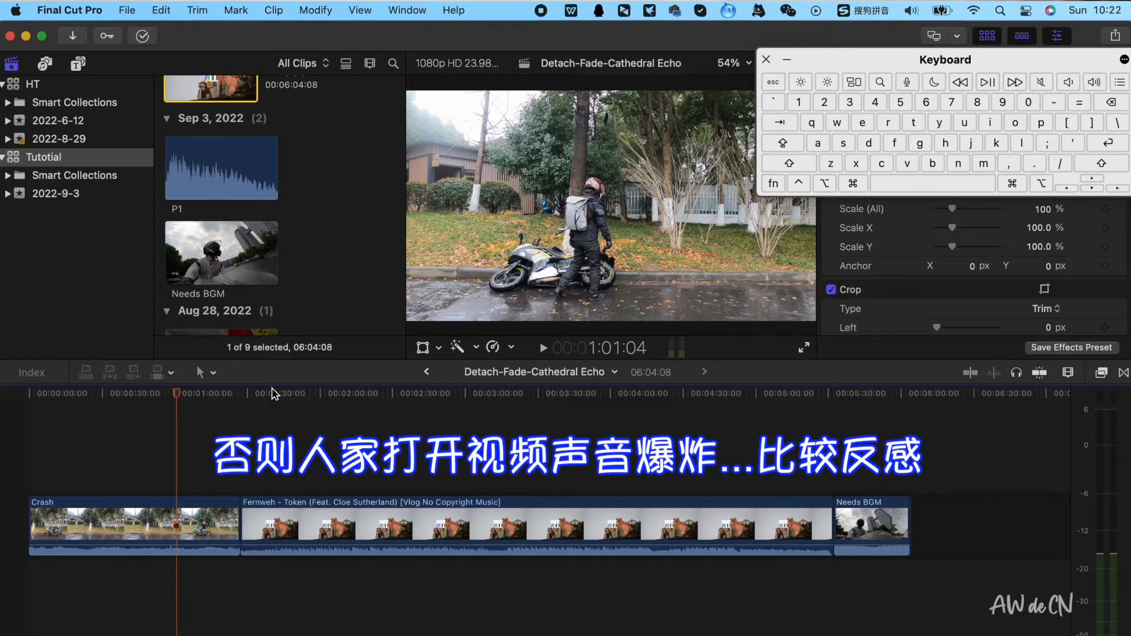
left_click(207, 399)
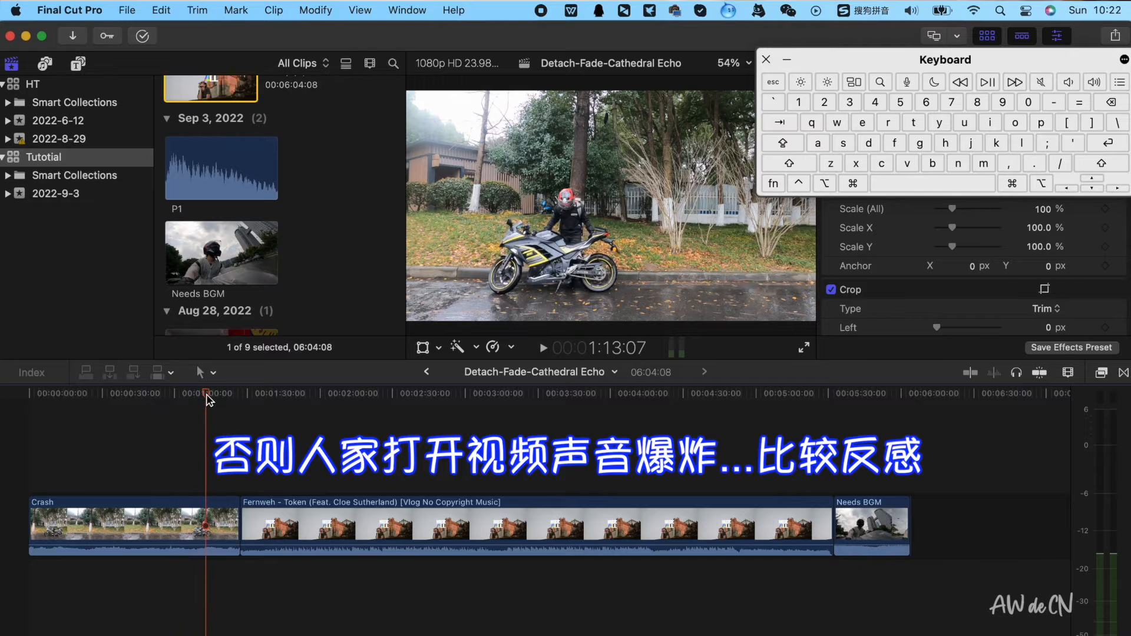
left_click_drag(209, 394, 233, 395)
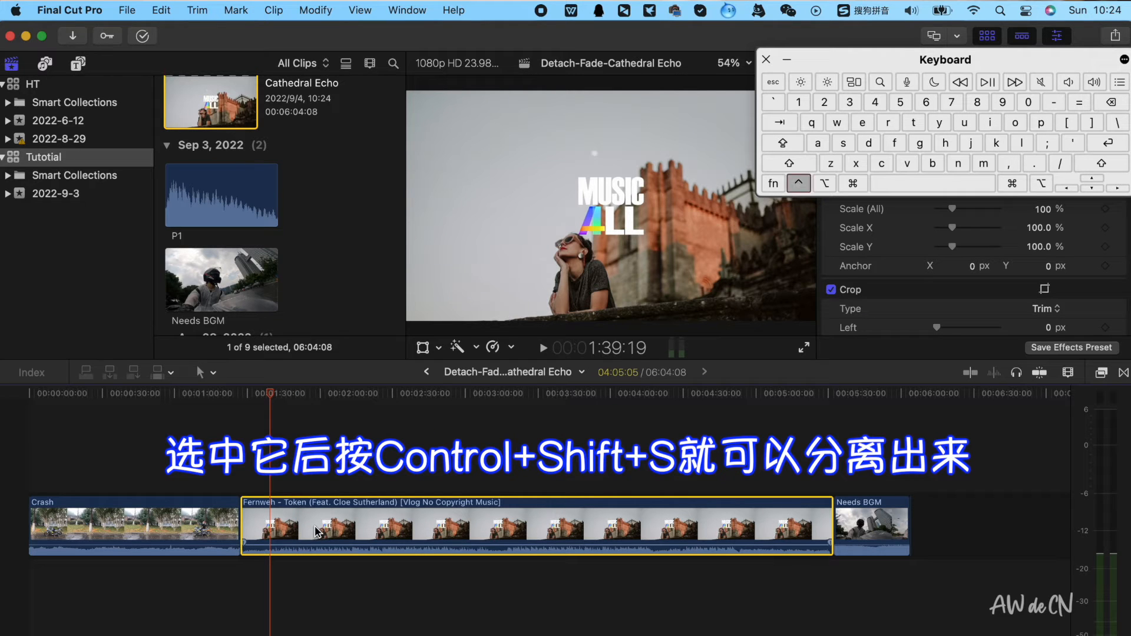
Detach the audio from the Fernweh - Token clip and shift the detached audio slightly earlier on the timeline.
key("ctrl+shift+s")
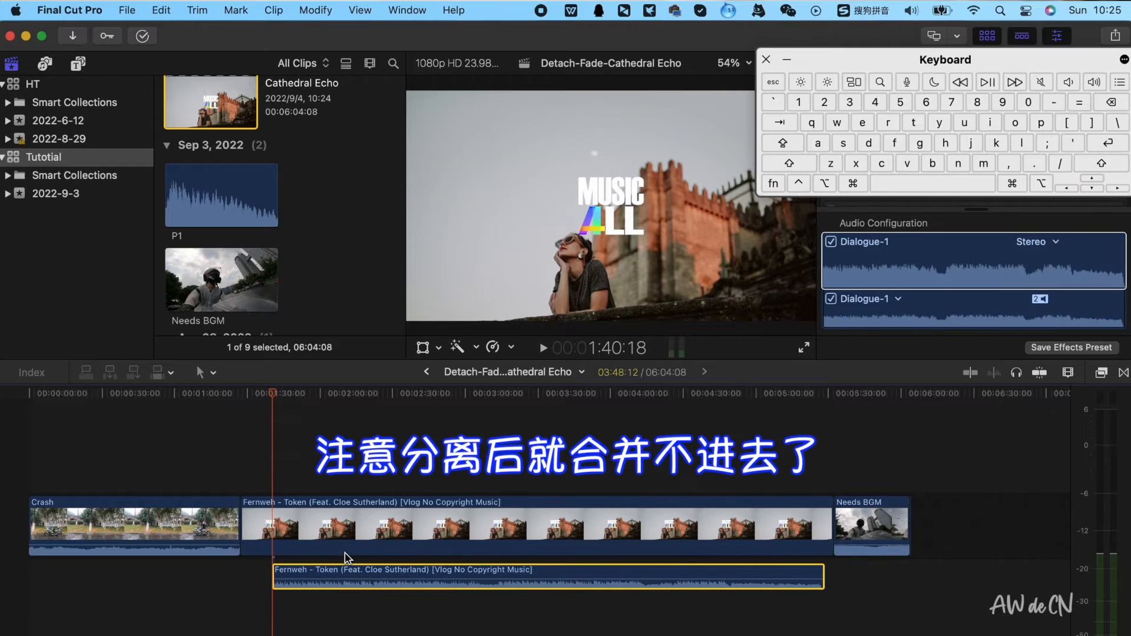
left_click_drag(340, 570, 321, 576)
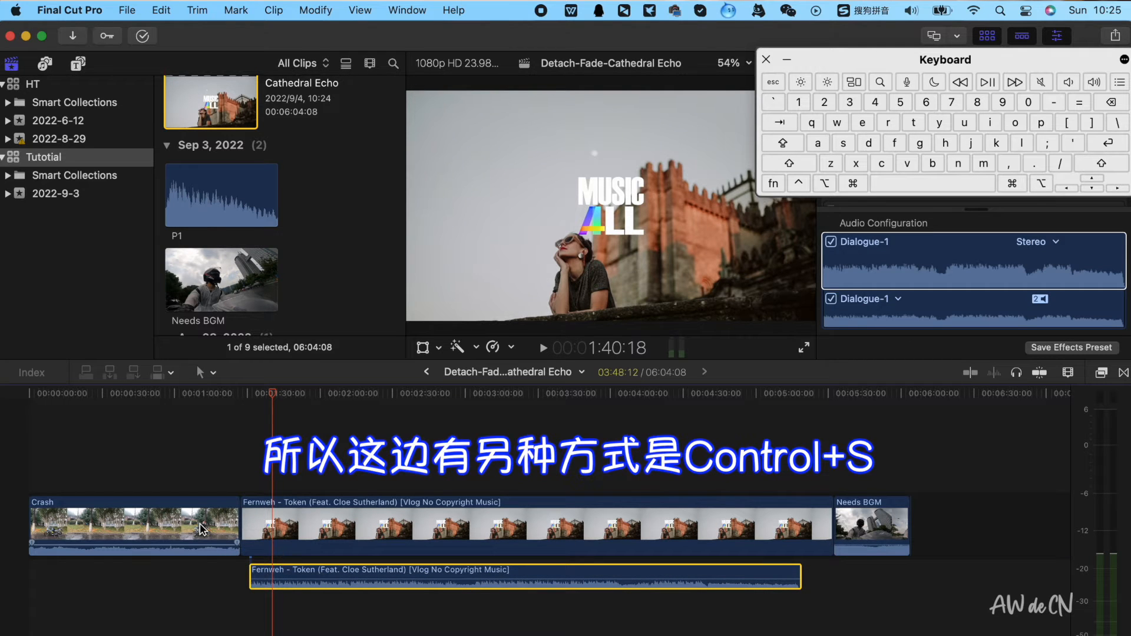
Expand the audio of the Crash clip and trim both ends of that audio independently of its video.
left_click(152, 514)
key("ctrl+s")
left_click_drag(237, 555, 211, 555)
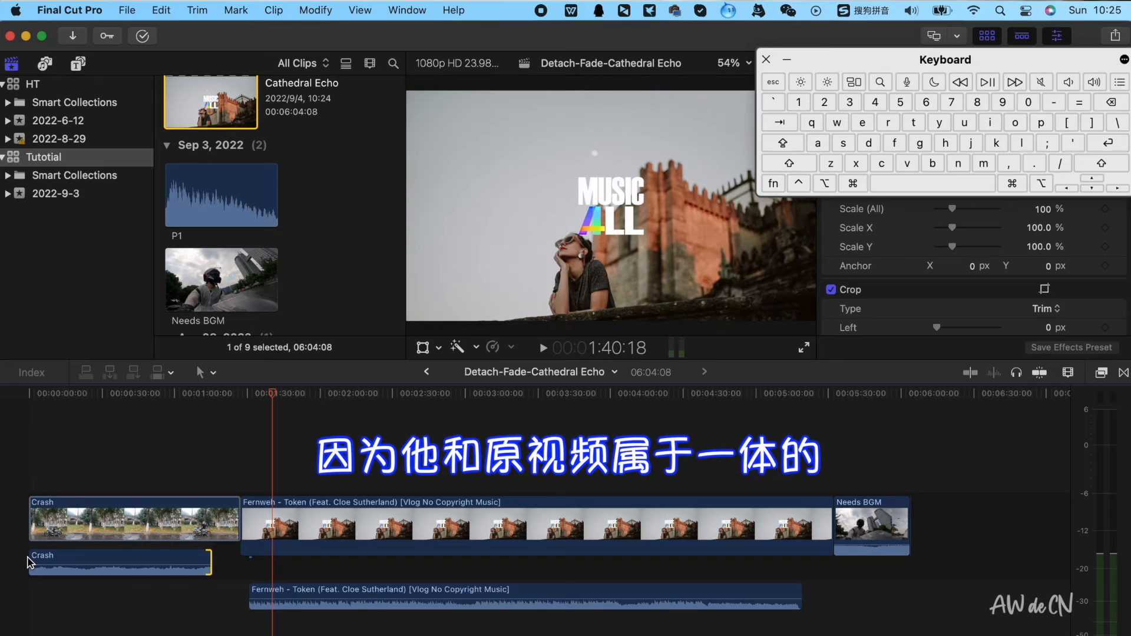
left_click_drag(31, 557, 66, 556)
left_click_drag(211, 556, 189, 556)
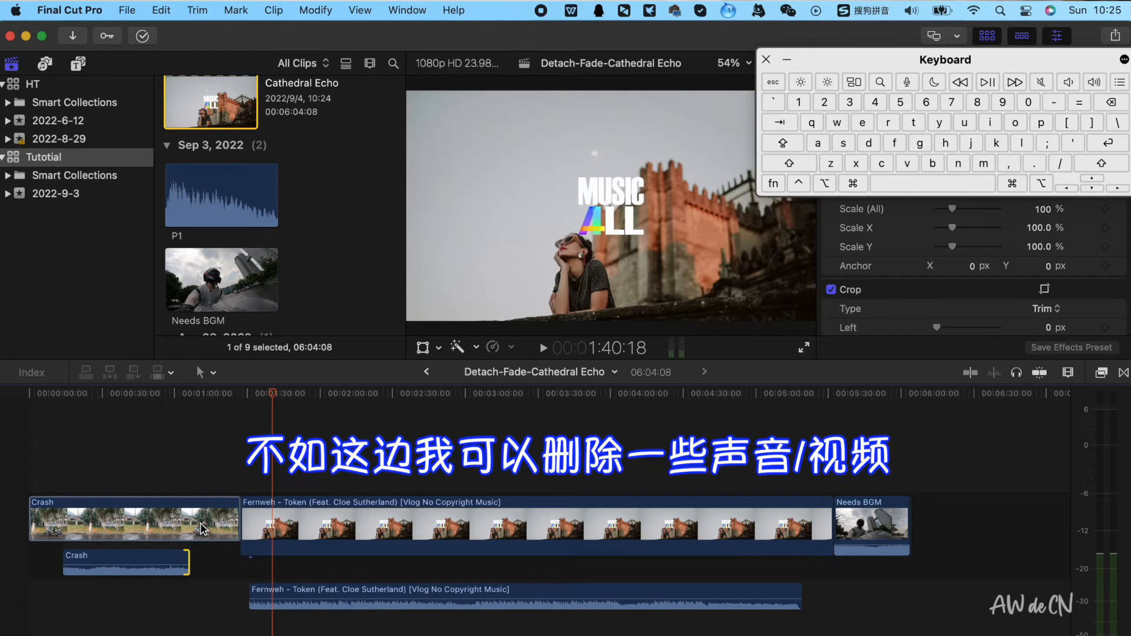
Trim the end of the Crash clip's video to 1:12:23.
left_click(200, 522)
left_click(206, 459)
key("alt+]")
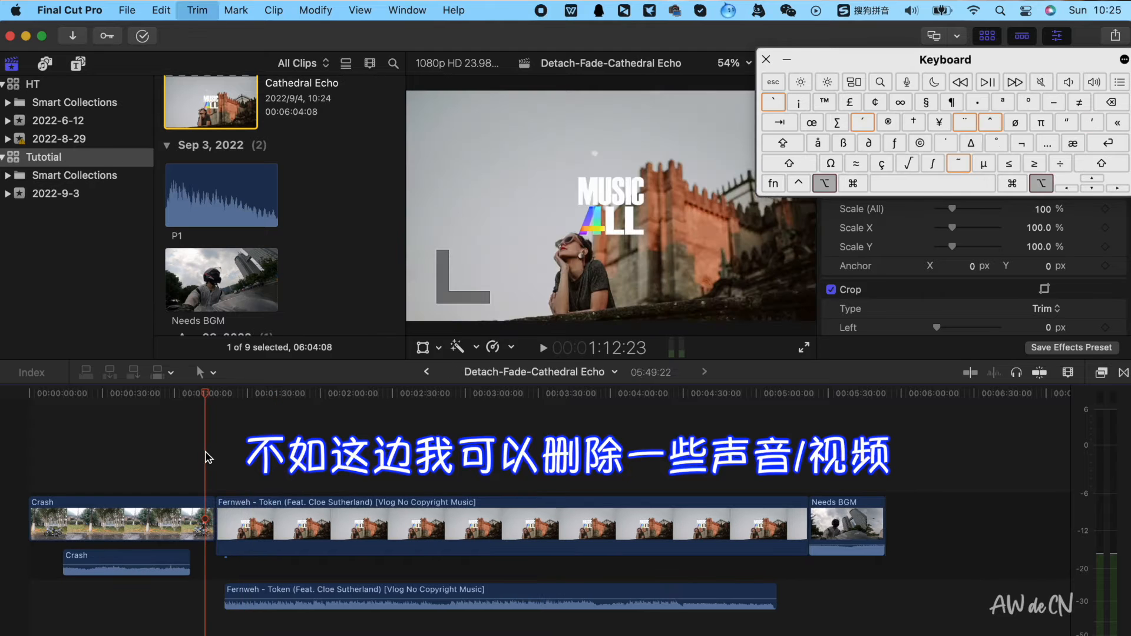
Extend the Crash audio back to the start of its video and collapse it into the clip.
left_click_drag(186, 556, 30, 557)
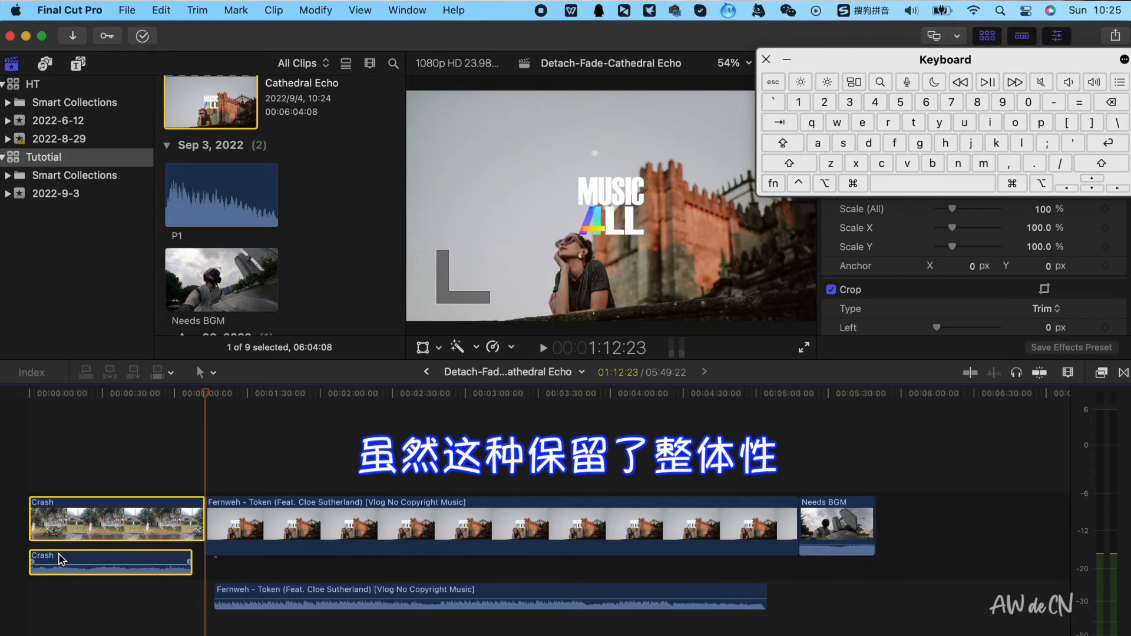
key("ctrl")
key("ctrl+s")
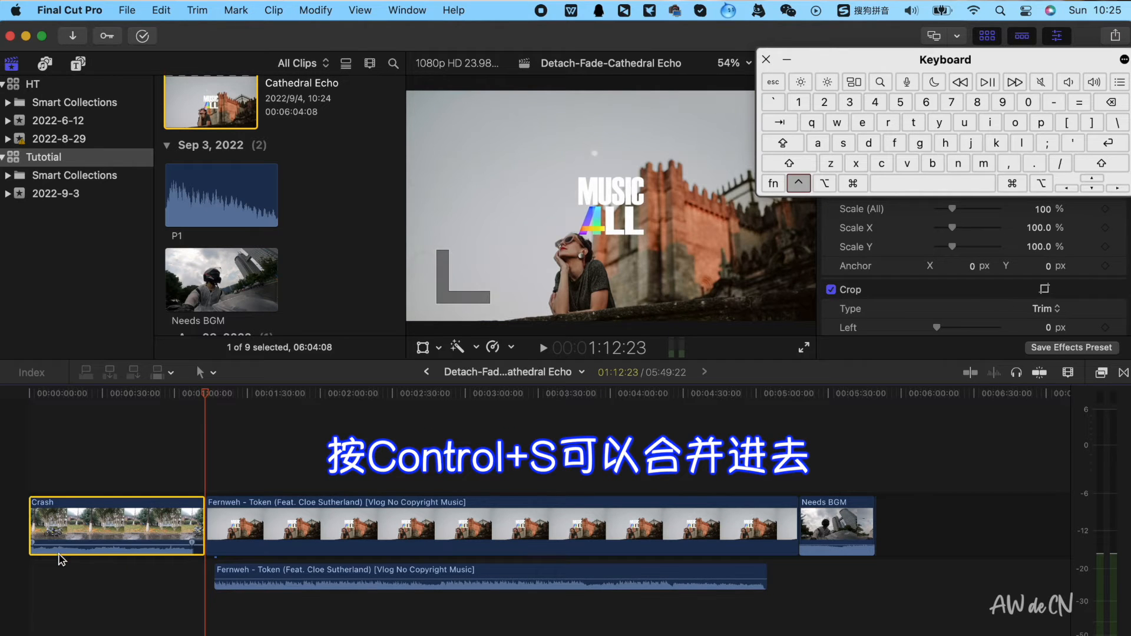
Remove the Fernweh - Token video and reposition its detached audio beneath the Crash and Needs BGM clips.
left_click(297, 571)
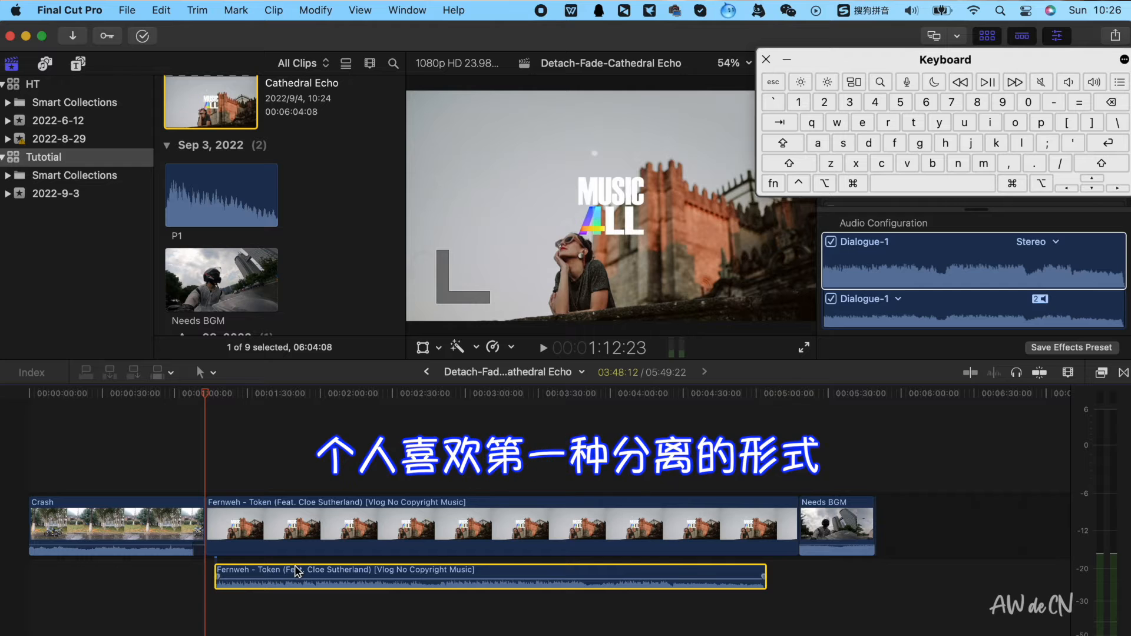
left_click_drag(295, 570, 240, 611)
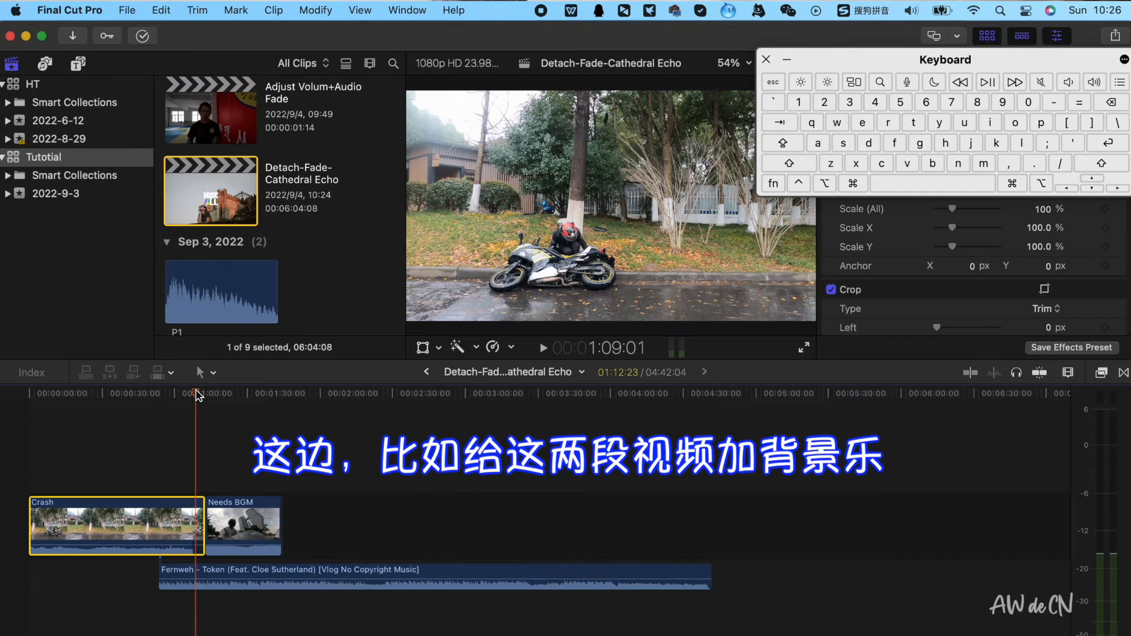
Trim the end of the Crash clip to 1:06:10.
left_click_drag(197, 394, 191, 394)
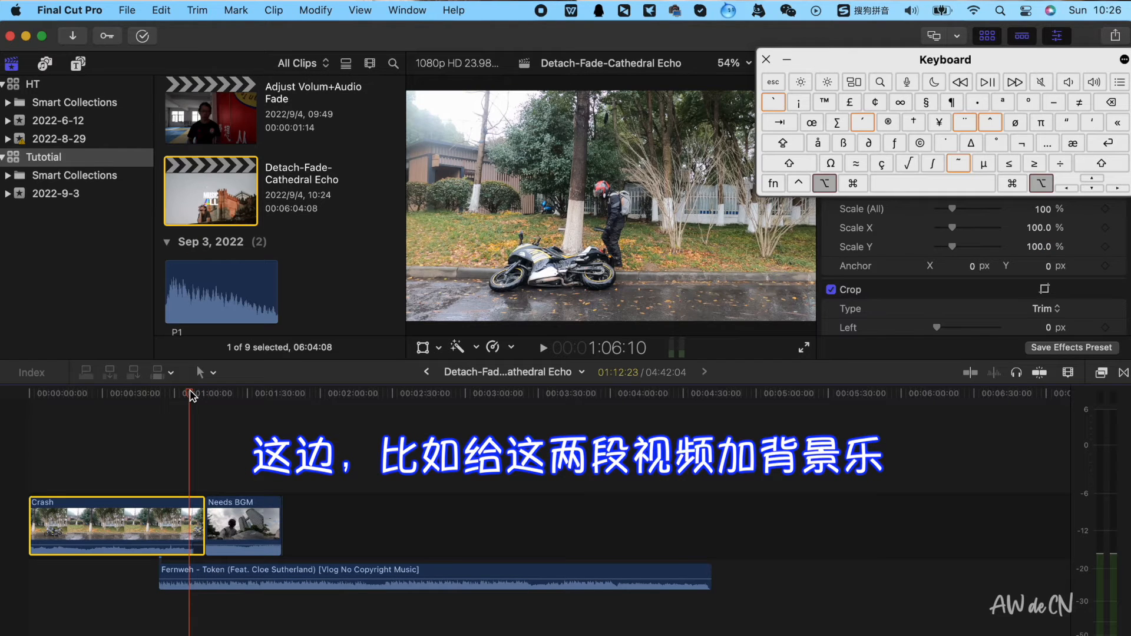
key("alt+bracketright")
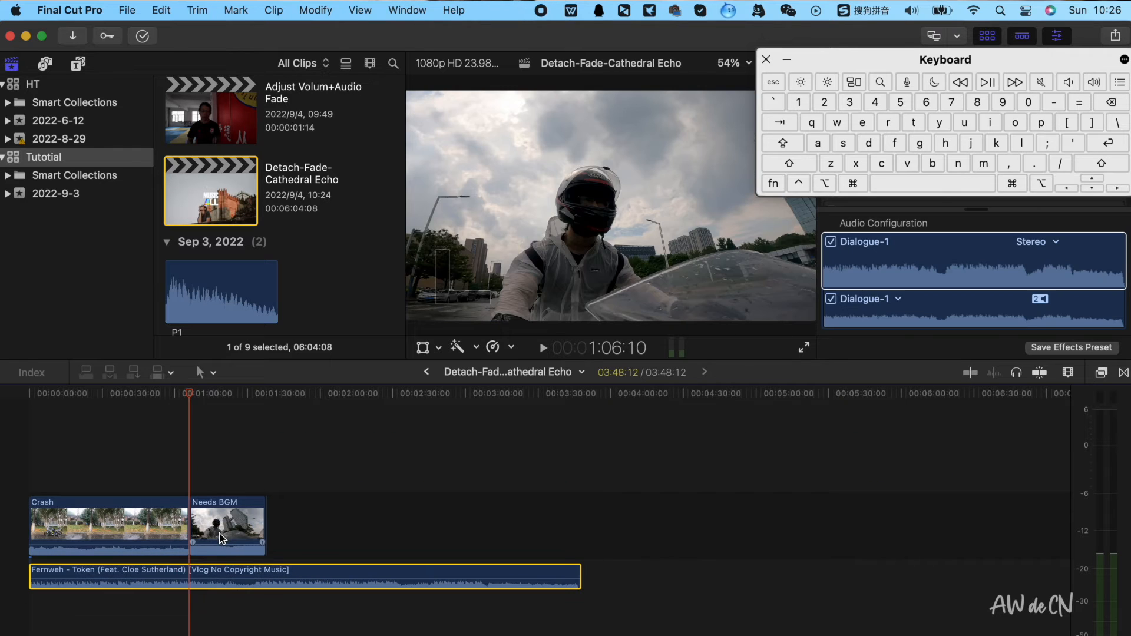
Play the start of Needs BGM with the music, and lower the clip's volume to -∞ dB before raising it partway.
key("space")
key("space")
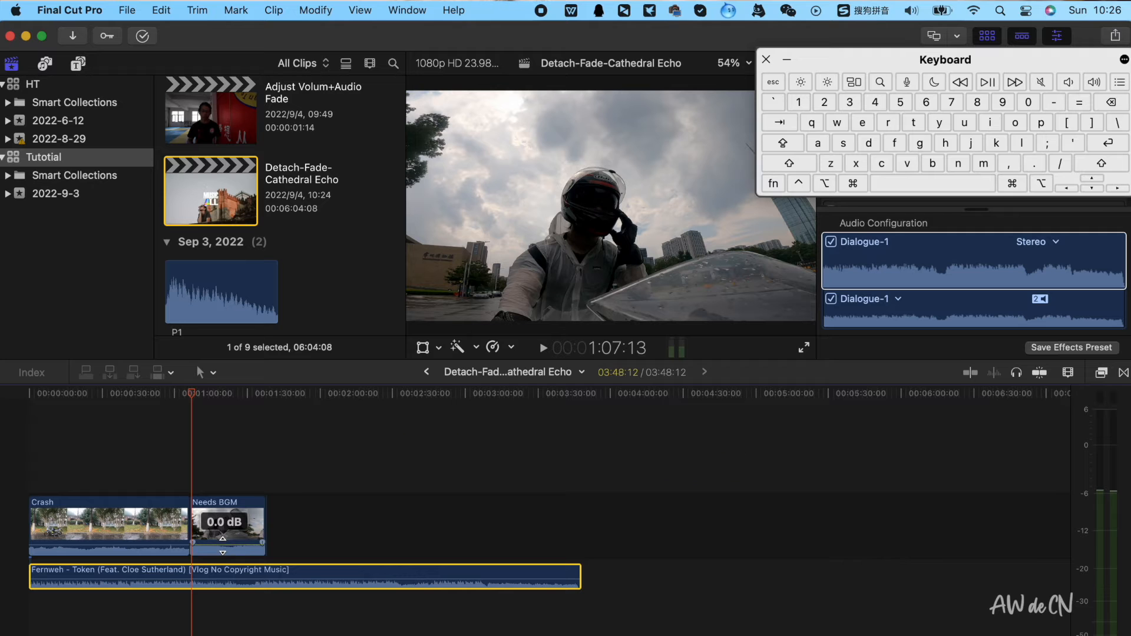
left_click(220, 541)
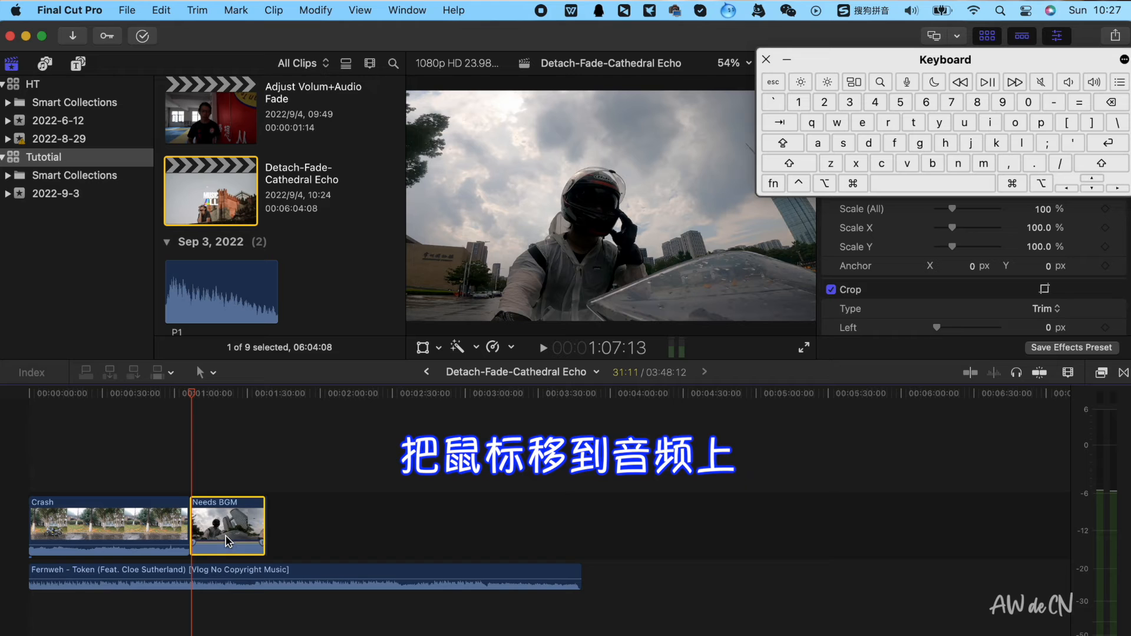
mouse_move(227, 543)
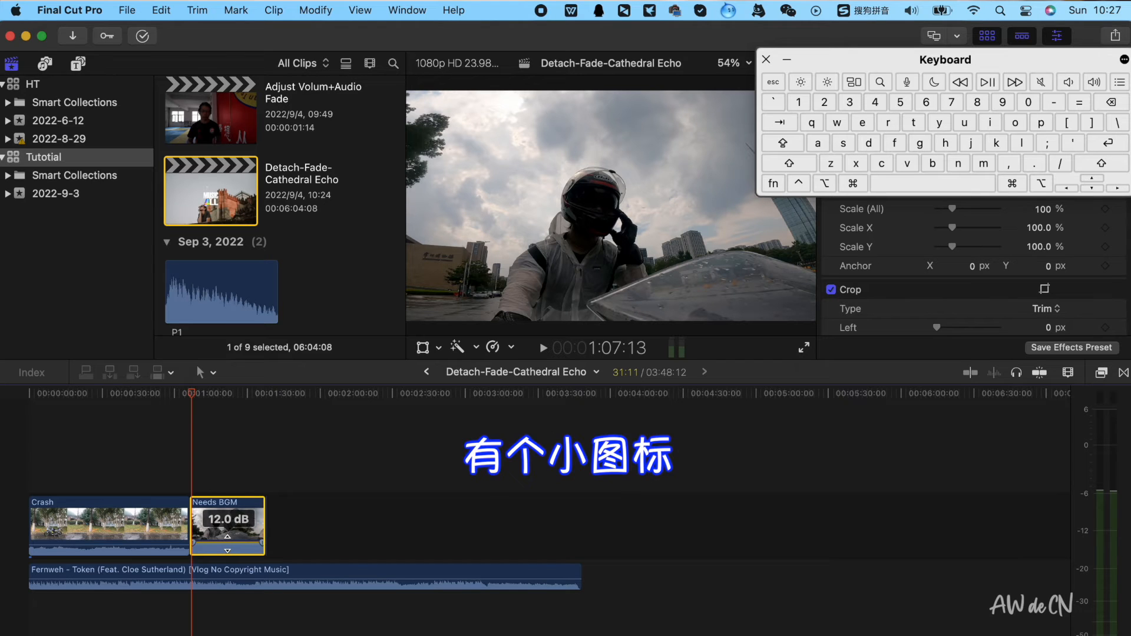
left_click_drag(227, 543, 228, 560)
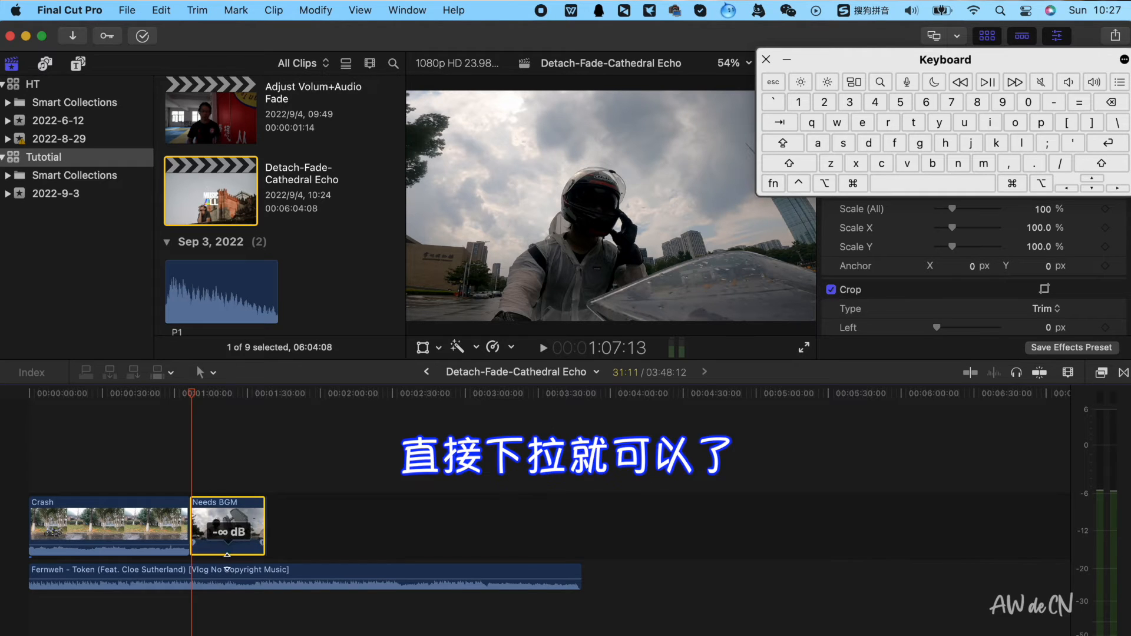
left_click_drag(226, 580, 217, 545)
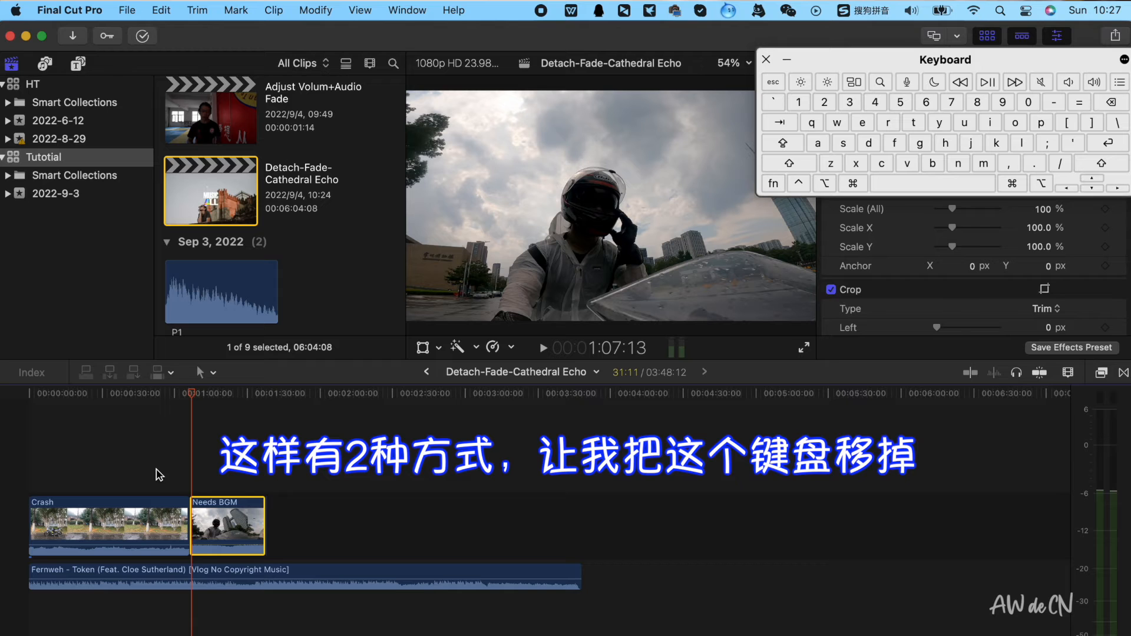
Set the volume of the Crash and Needs BGM clips together to -20 dB.
left_click_drag(875, 66, 121, 73)
left_click_drag(132, 459, 276, 540)
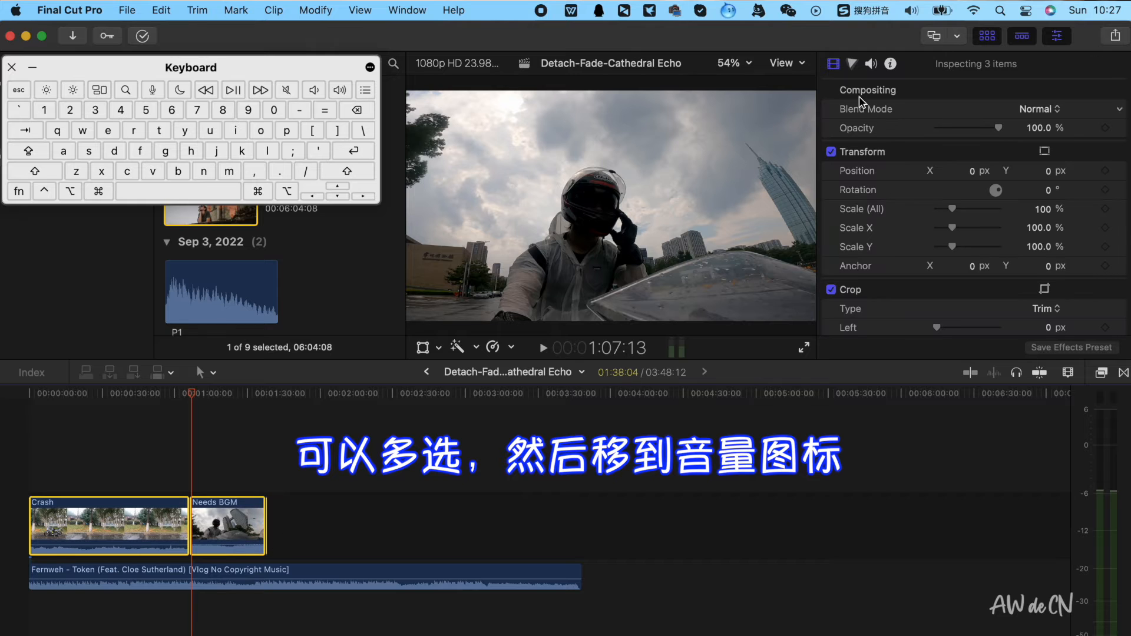
left_click(872, 64)
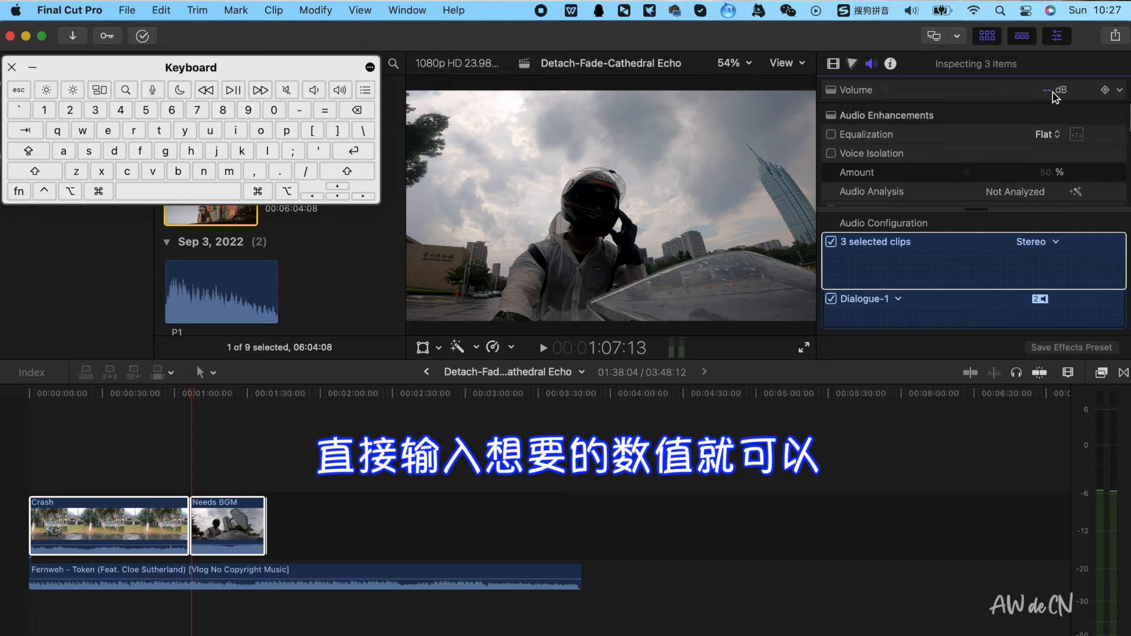
type("-20")
key("Return")
Lower the volume of both selected video clips by a further 20 dB with a relative volume adjustment.
left_click_drag(324, 519, 110, 507)
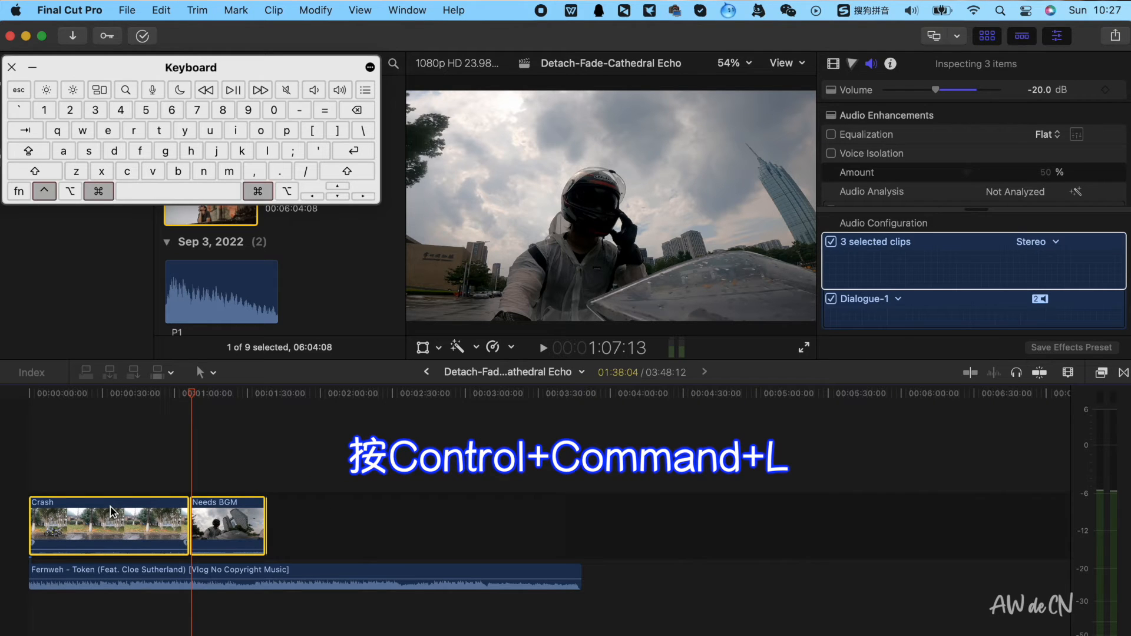
key("ctrl+super+l")
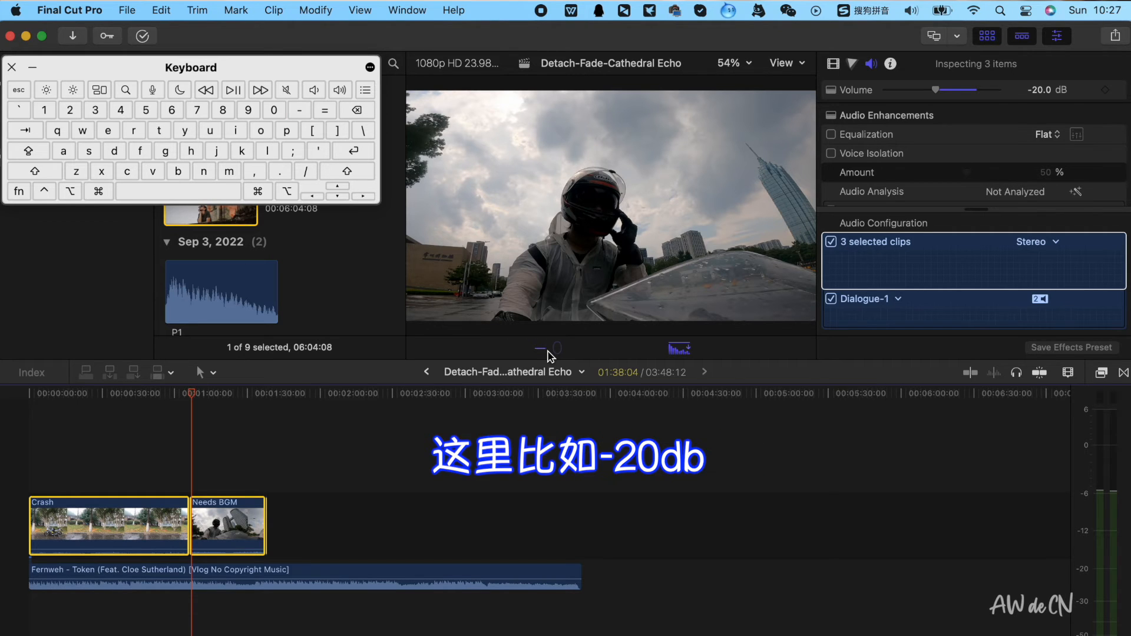
key("Return")
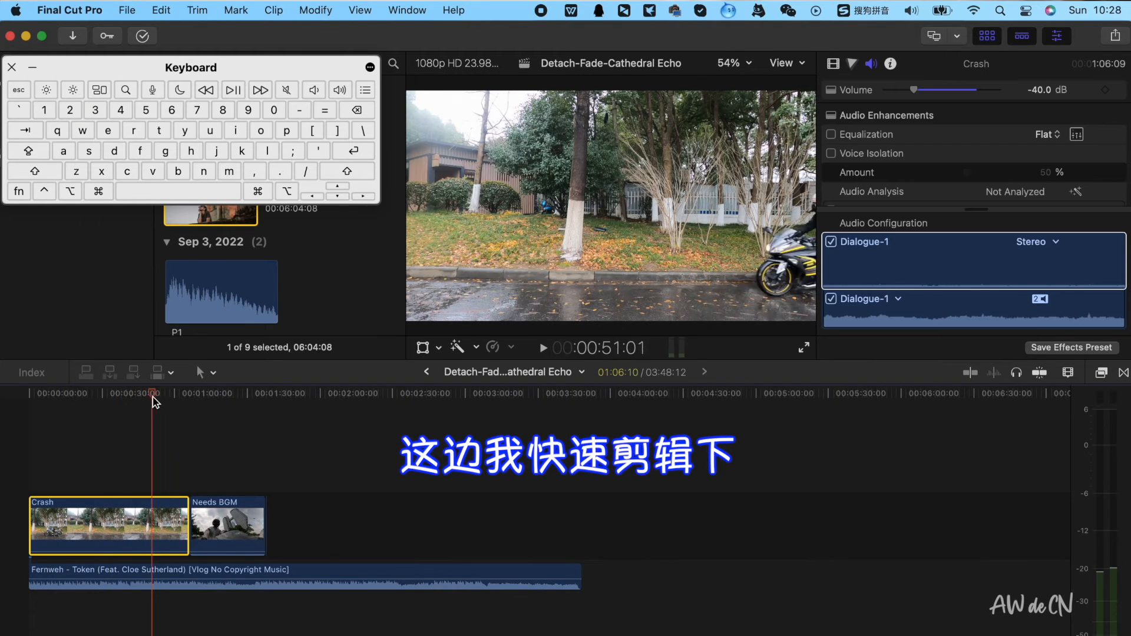
Trim the start of the Crash clip at about 51:01 and trim both ends of the music to span the two video clips.
left_click(201, 399)
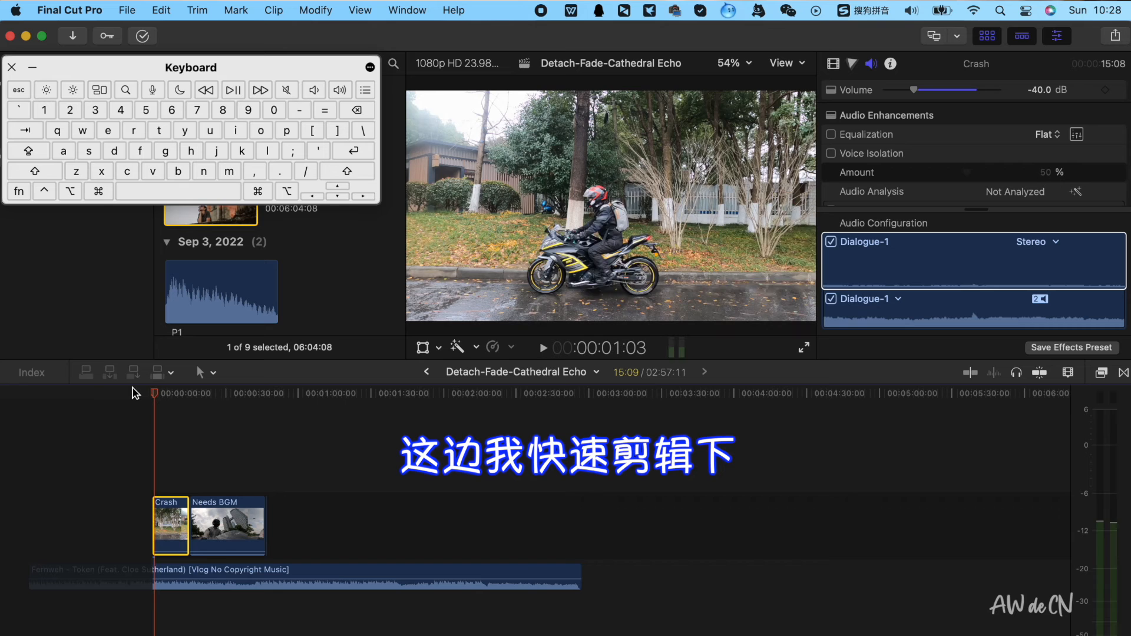
left_click(265, 578, "alt")
key("alt+]")
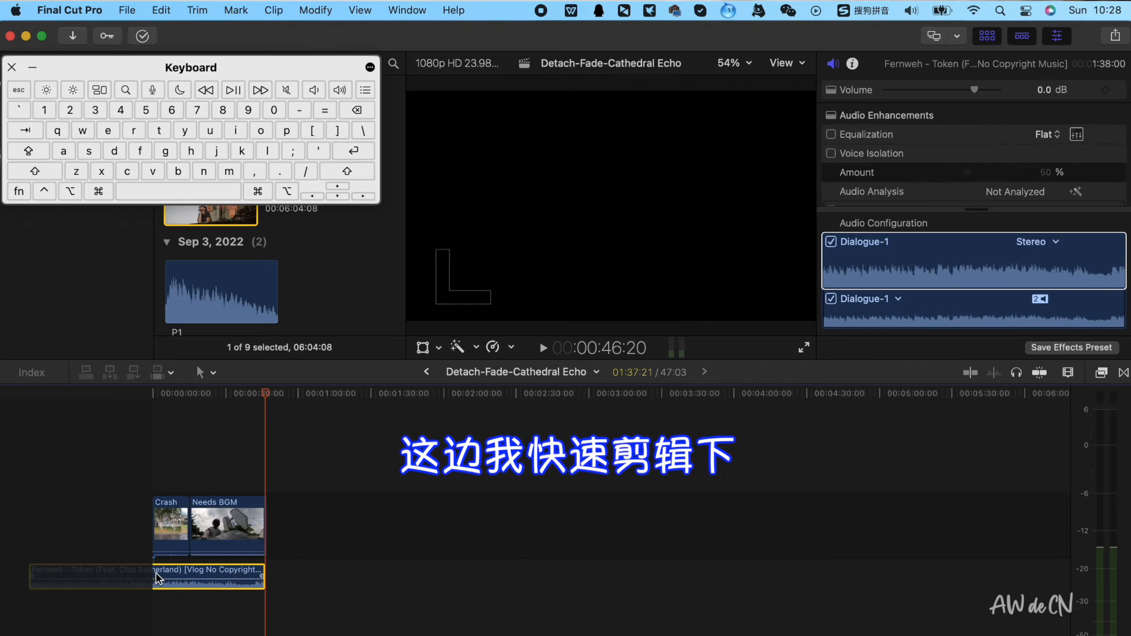
left_click(155, 576, "alt")
key("alt+[")
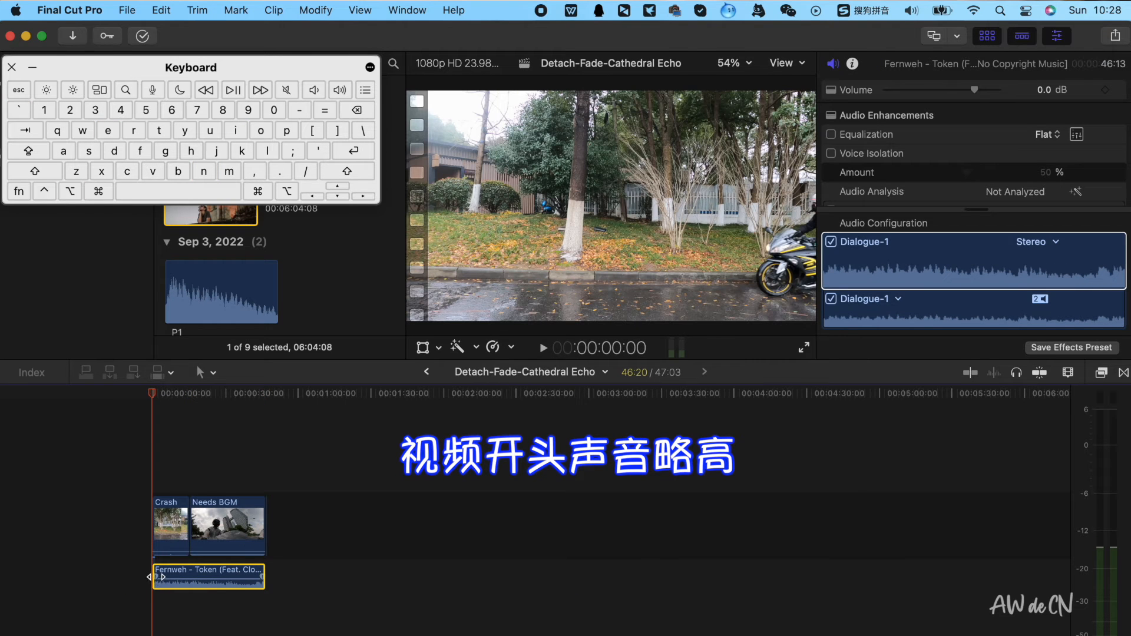
Add a fade-in and a fade-out to the music clip, and play the sequence from the beginning.
left_click_drag(152, 577, 172, 577)
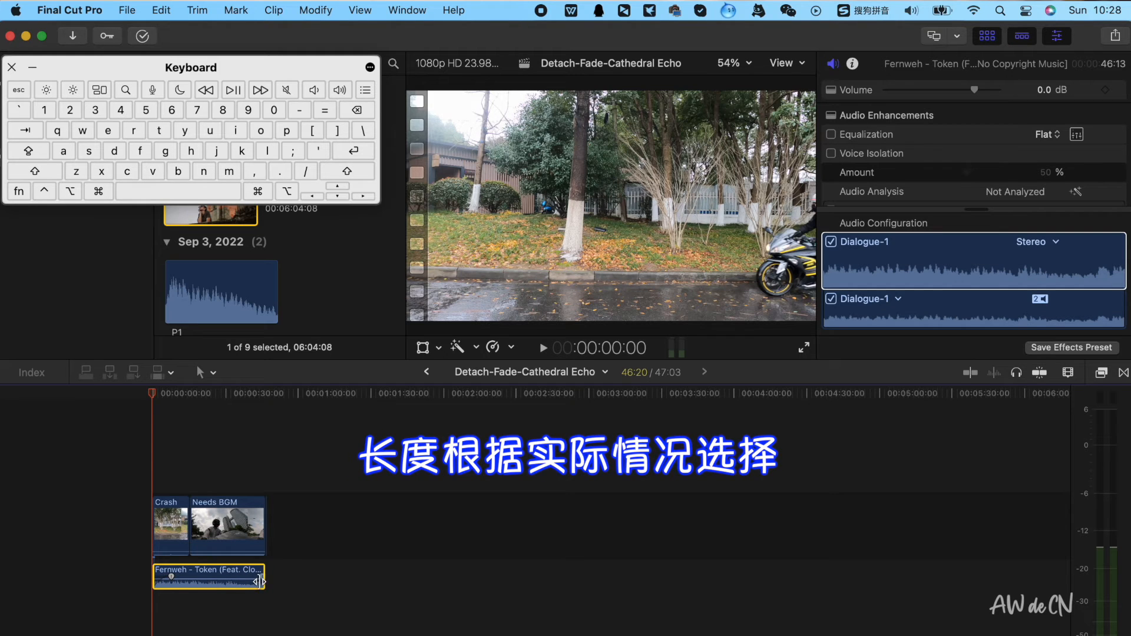
left_click_drag(262, 575, 245, 580)
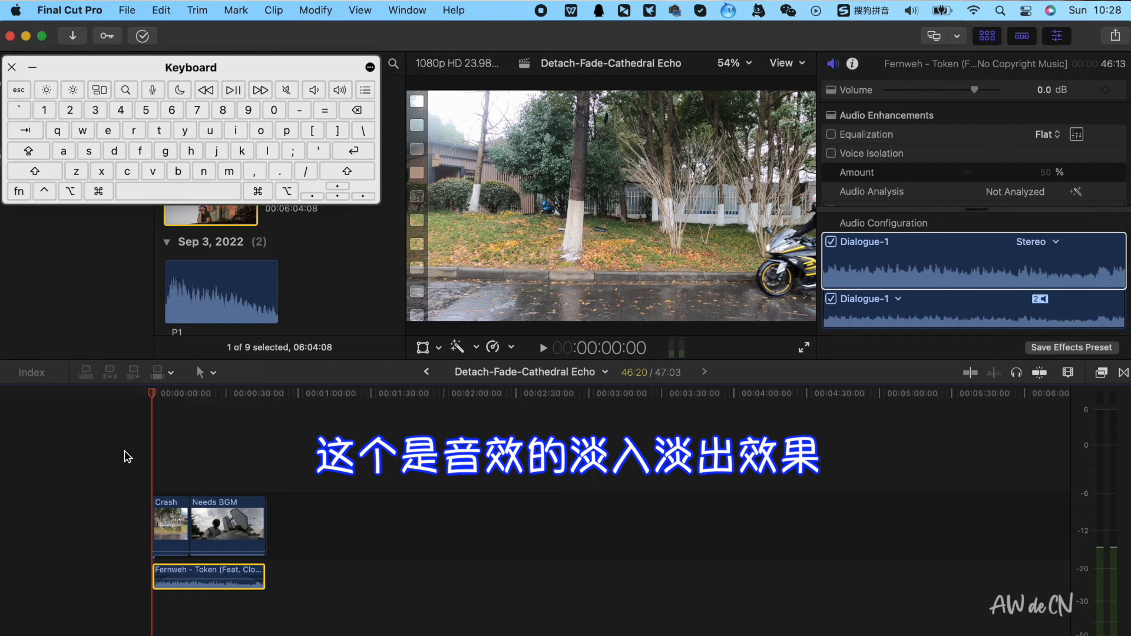
scroll(124, 452, "up", 10)
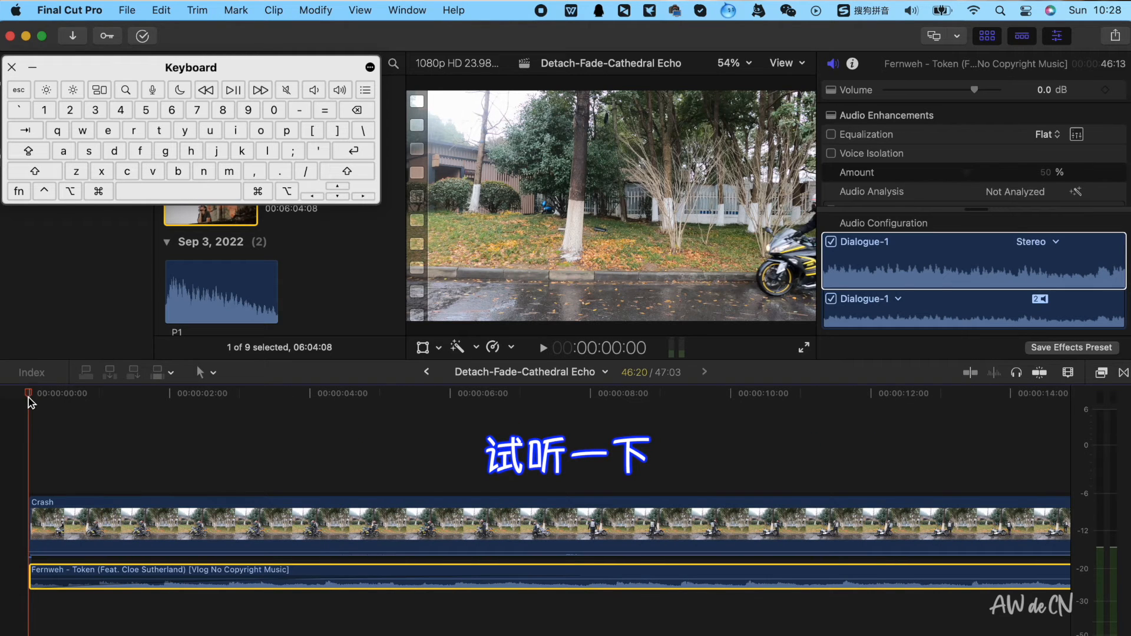
key("space")
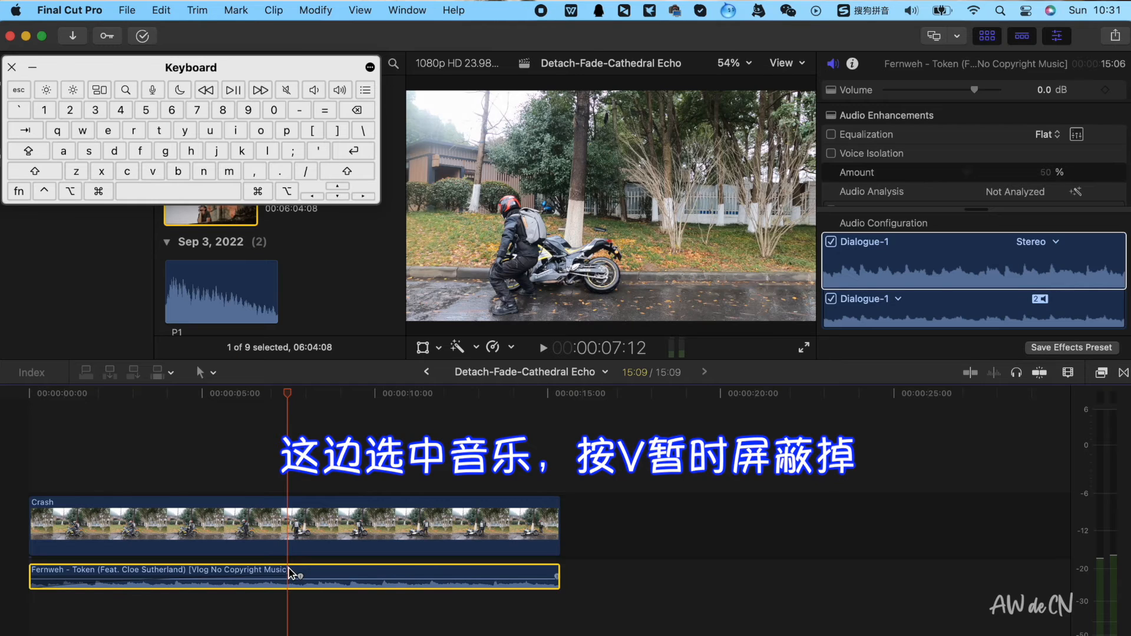
Disable the music clip and play the Crash clip from 6:23 through the motorcycle's fall, leaving Crash selected.
key("v")
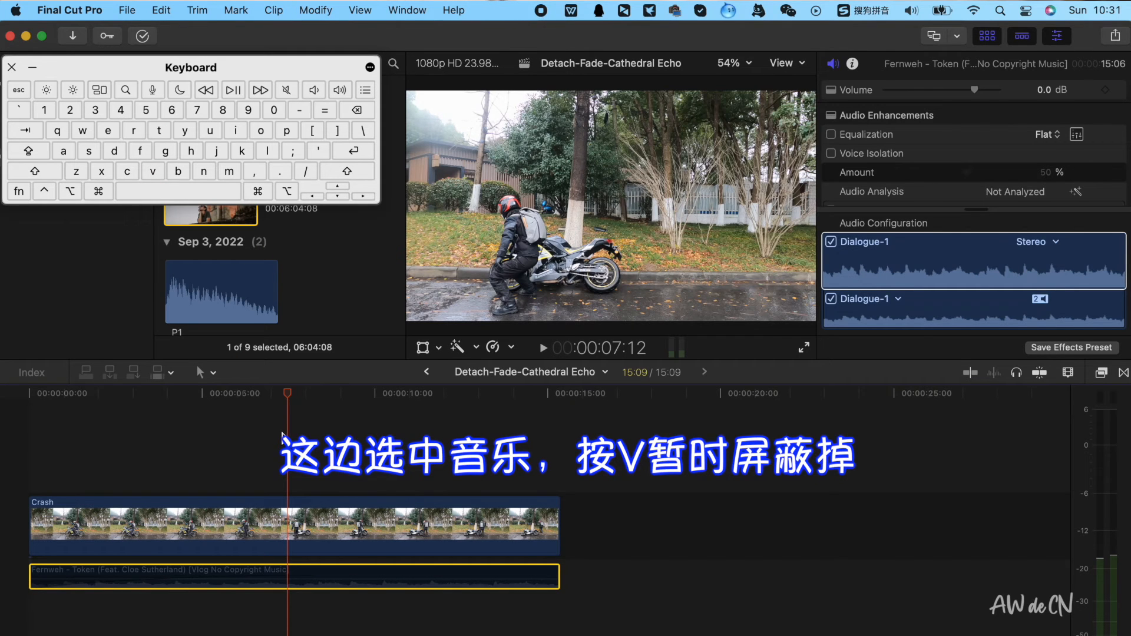
left_click(270, 416)
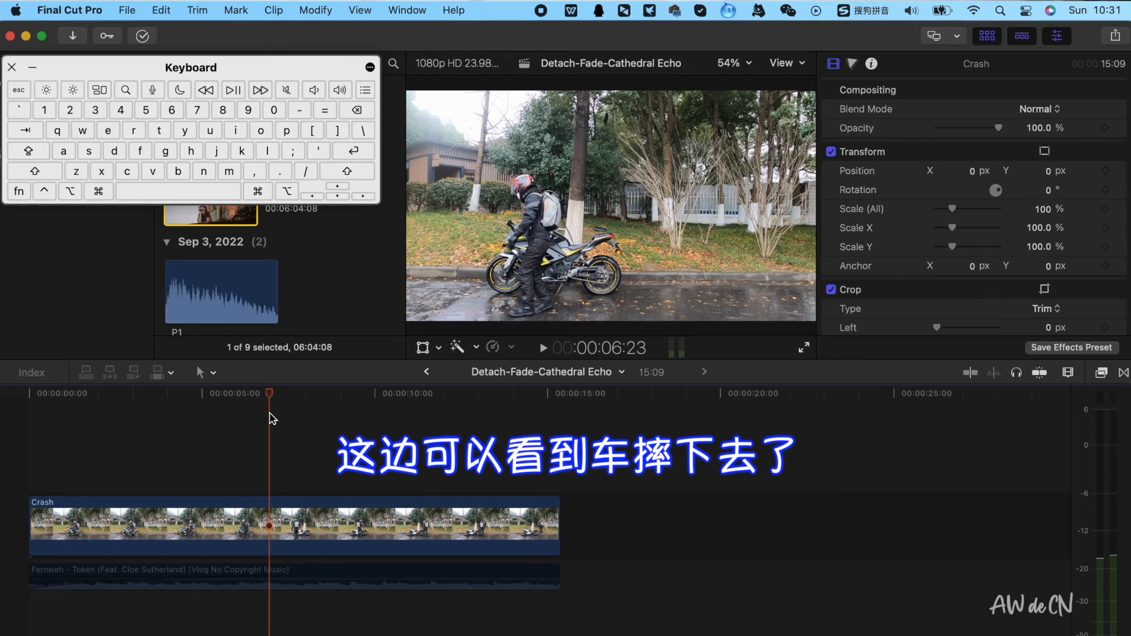
key("super+equal")
key("space")
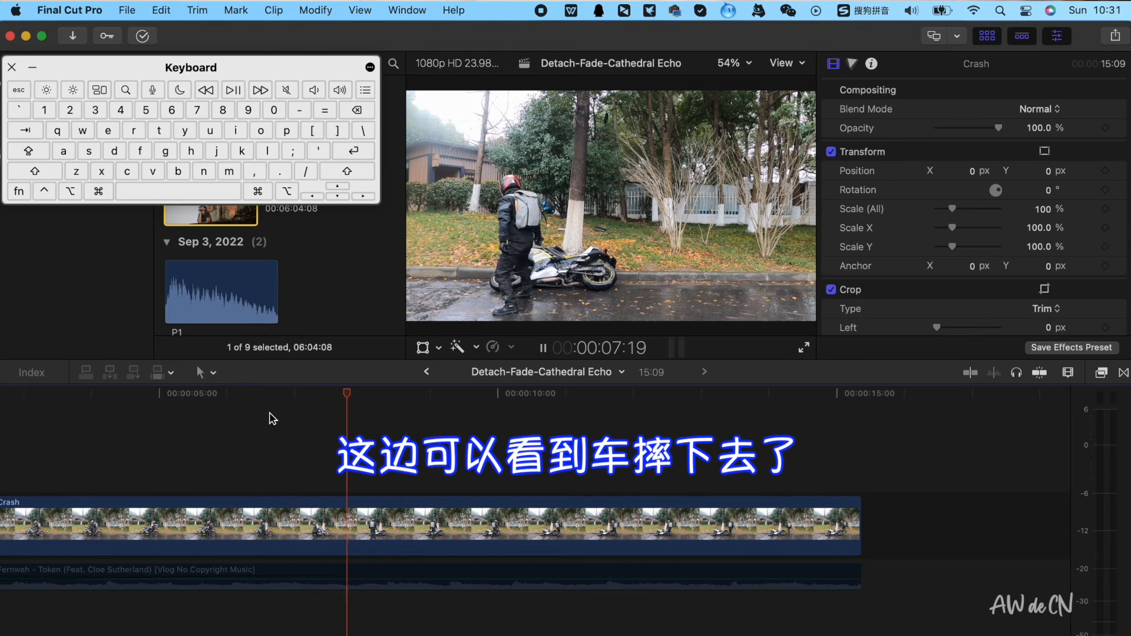
left_click(340, 517)
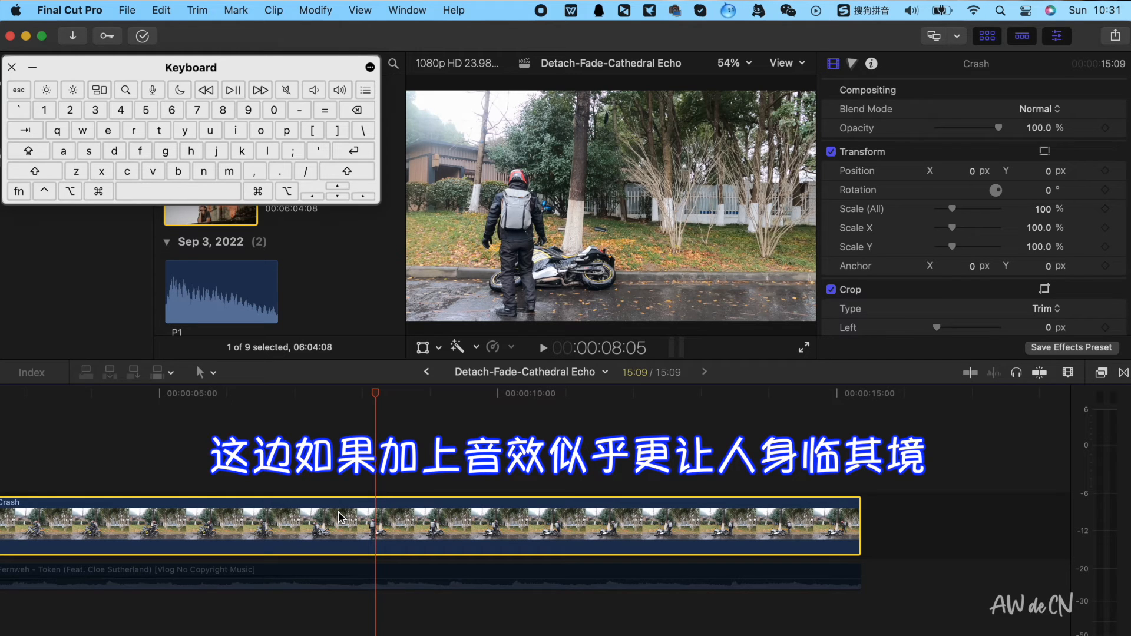
scroll(340, 517, "left", 3)
key("ctrl+shift")
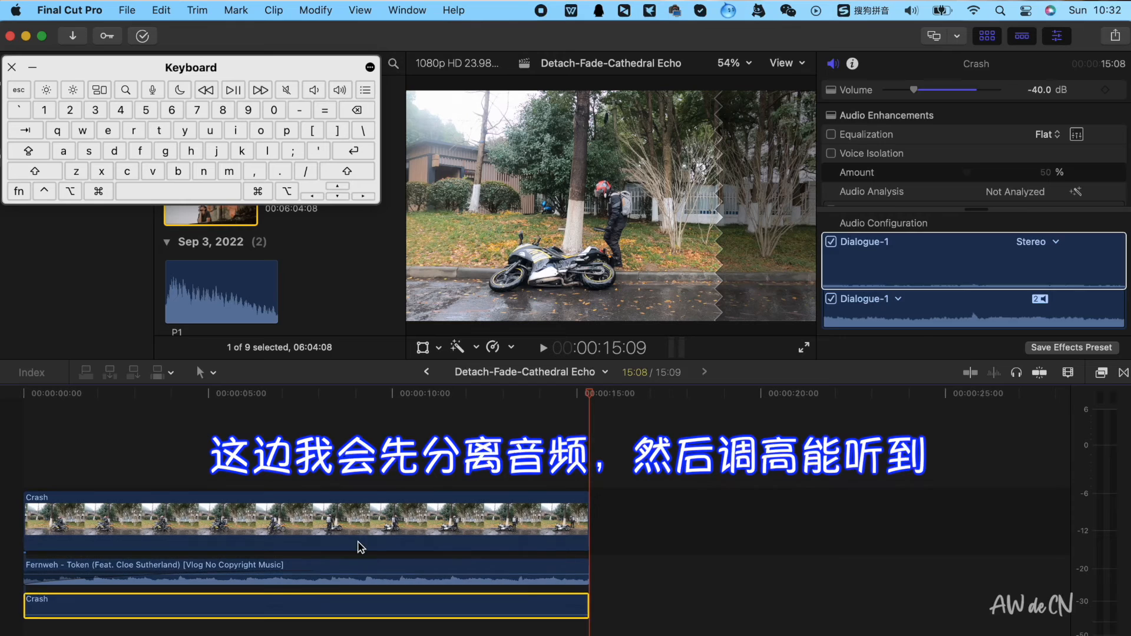
key("super+z")
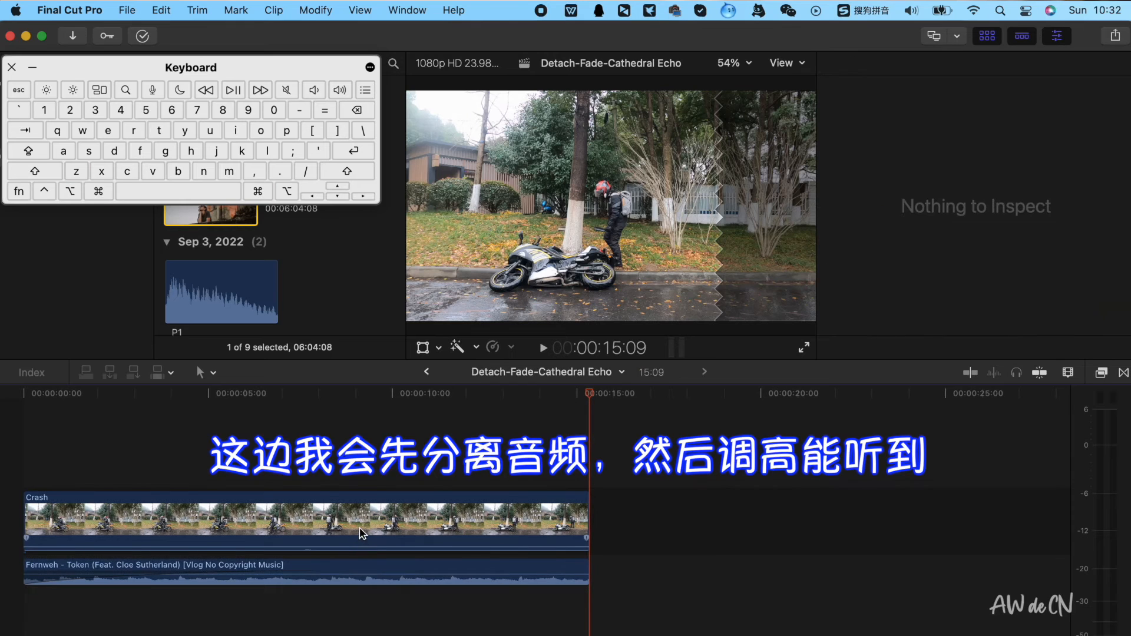
Detach the audio from the Crash video clip and raise the detached audio's volume to 1.0 dB.
left_click(366, 534)
key("ctrl+shift+s")
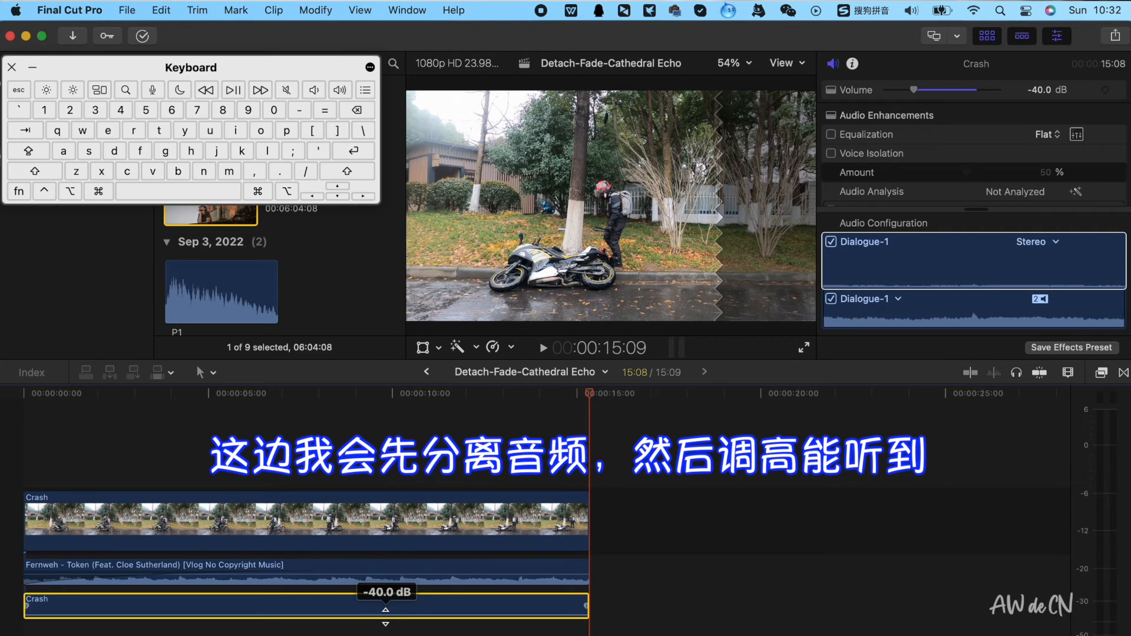
left_click_drag(386, 616, 388, 601)
left_click(414, 449)
left_click(369, 445)
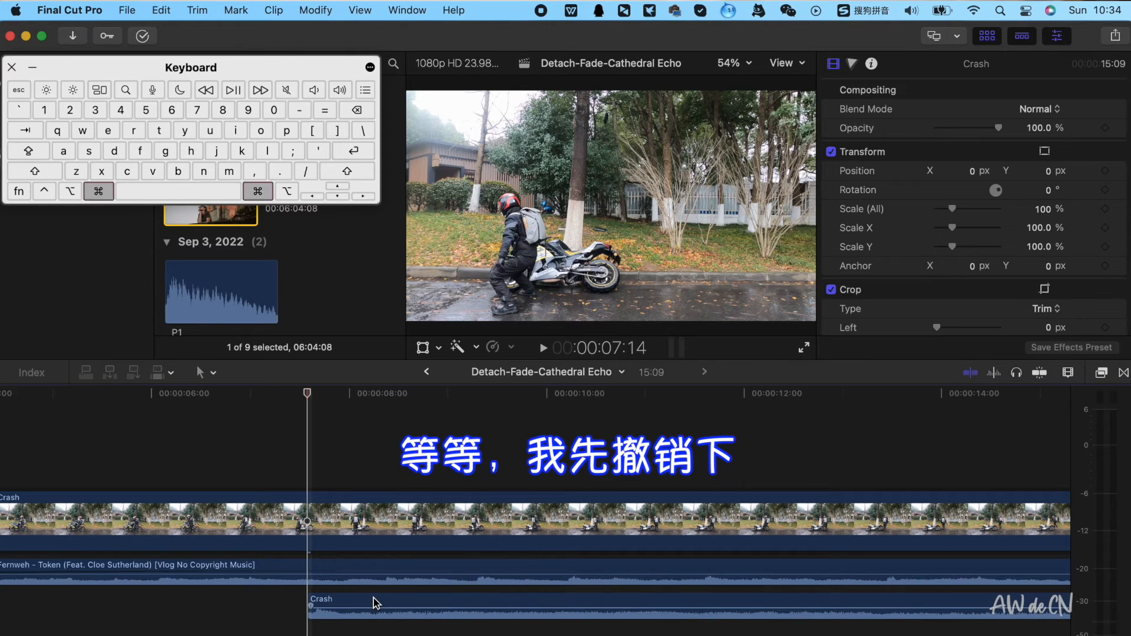
key("super+z")
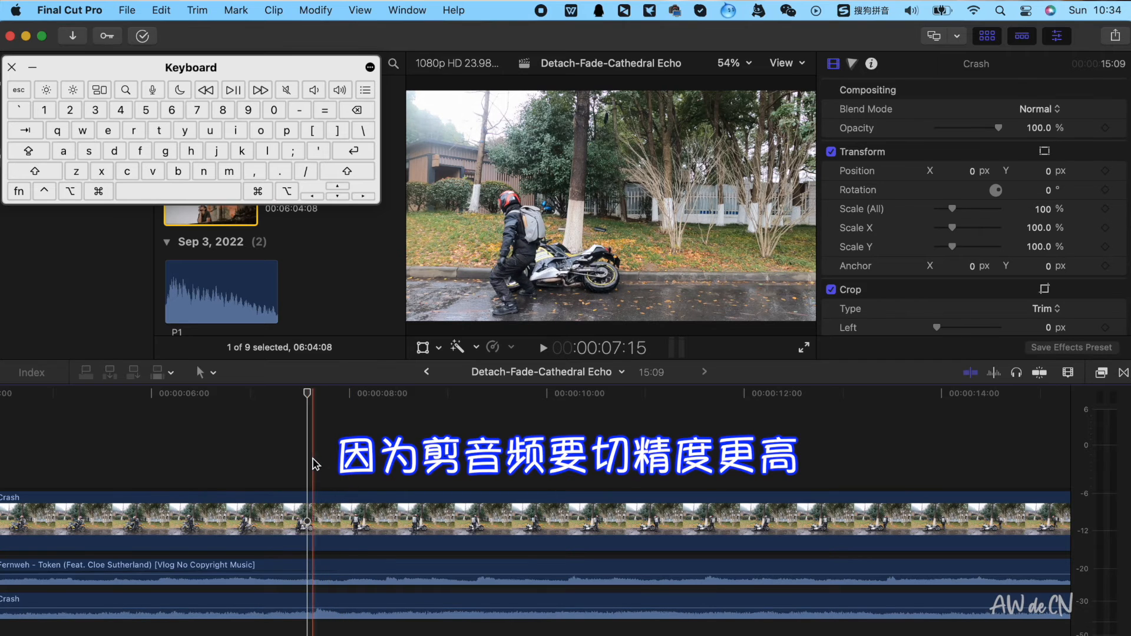
Trim the start of the detached Crash audio to 7:13, where the fall sound begins.
left_click(308, 607)
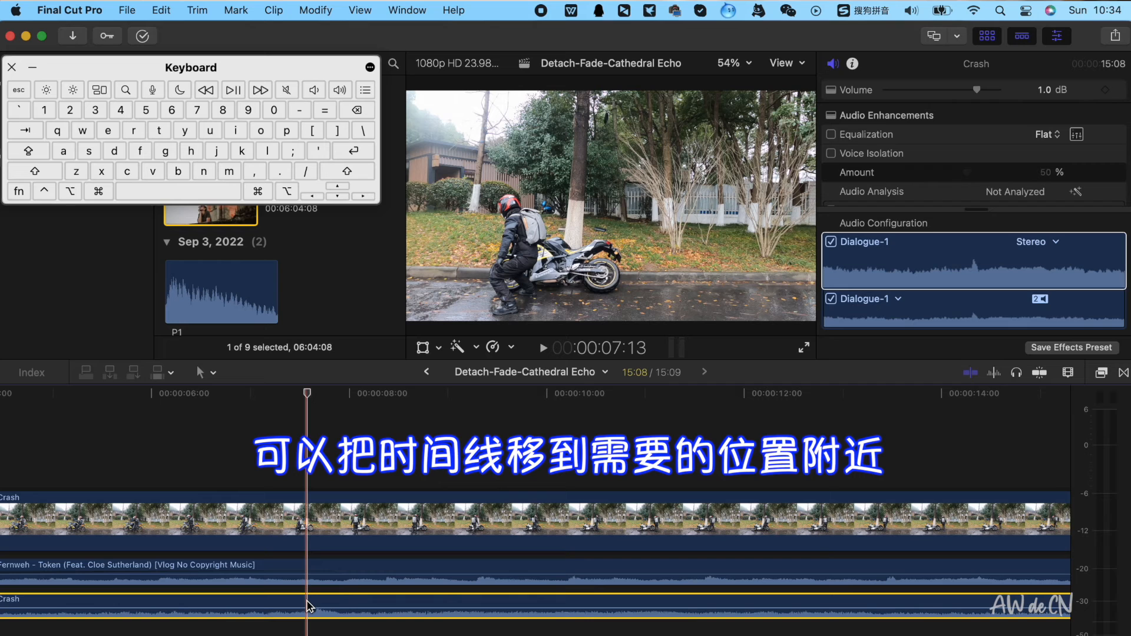
key("alt")
key("alt+bracketleft")
Move the playhead by frames to about 8:00 and trim the end of the detached Crash audio there.
key("Right")
key("Right")
key("Right")
key("Right")
key("Right")
key("Right")
key("Right")
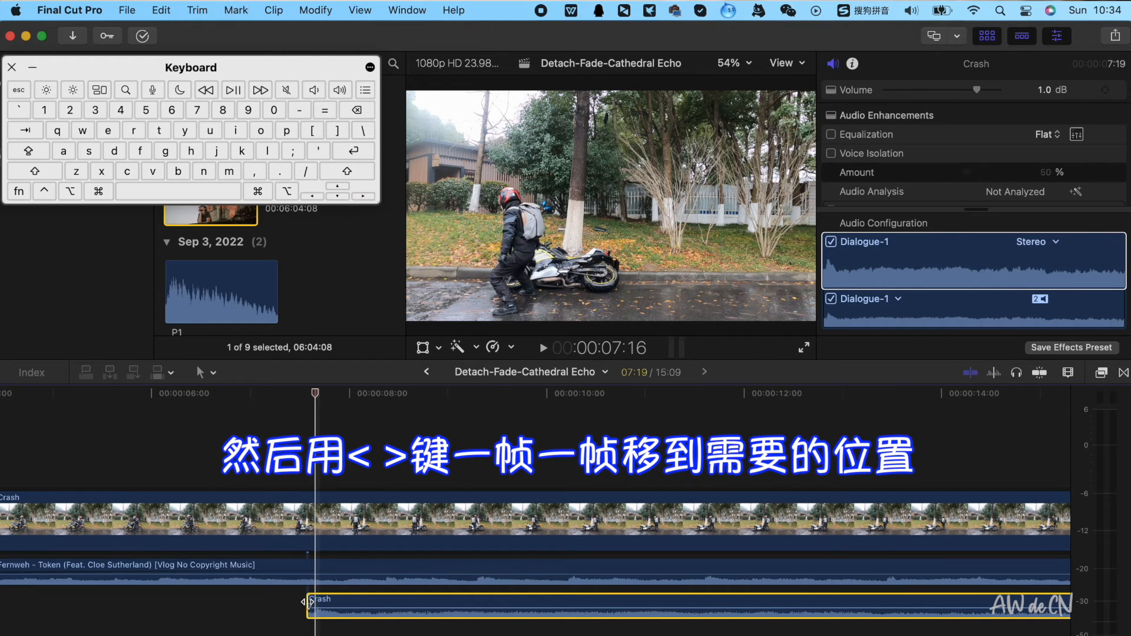
key("Right")
key("Right")
key("Right")
key("Right")
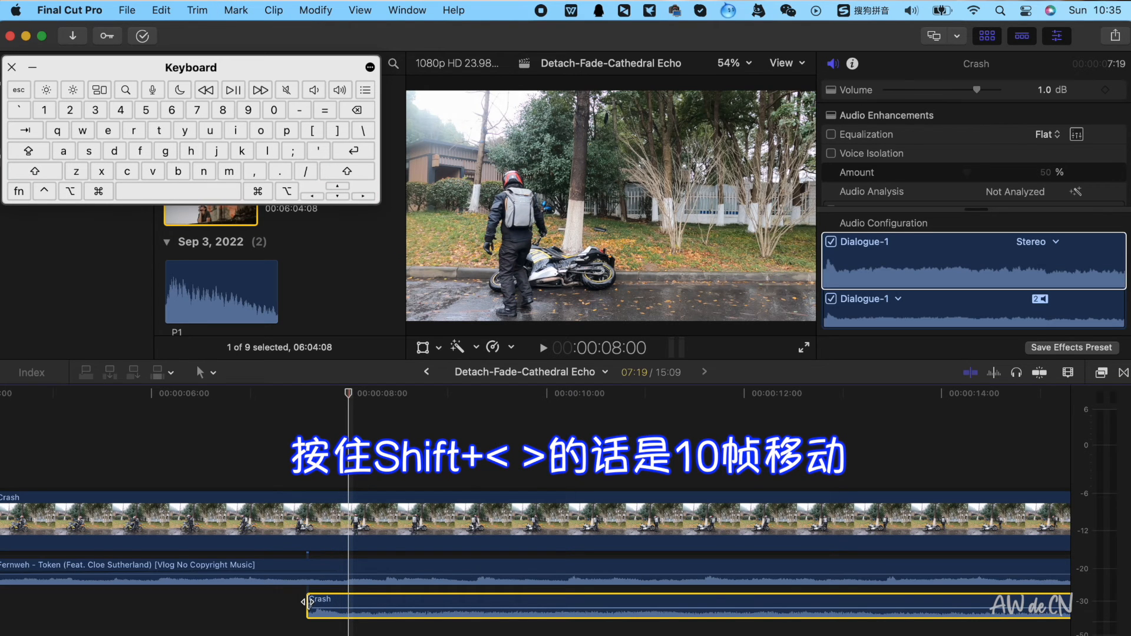
key("shift+Right")
key("shift+comma")
key("alt+bracketright")
Play the trimmed Crash audio, add a short fade-out at its end, and play it again from about 7:11.
left_click(294, 432)
key("space")
left_click(242, 425)
key("space")
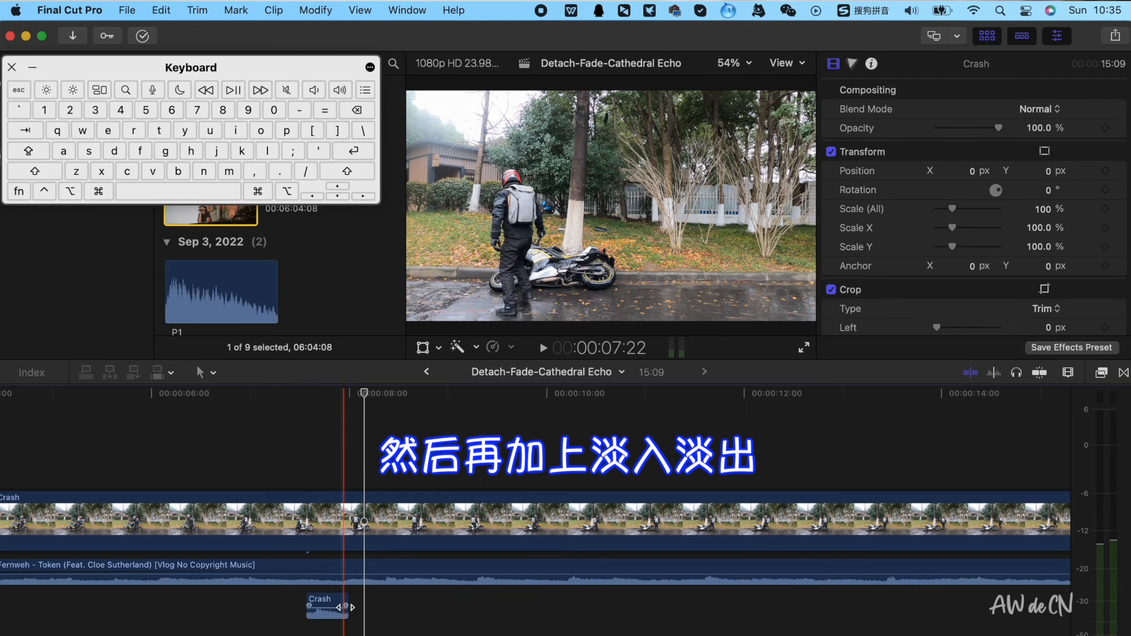
left_click_drag(345, 607, 337, 607)
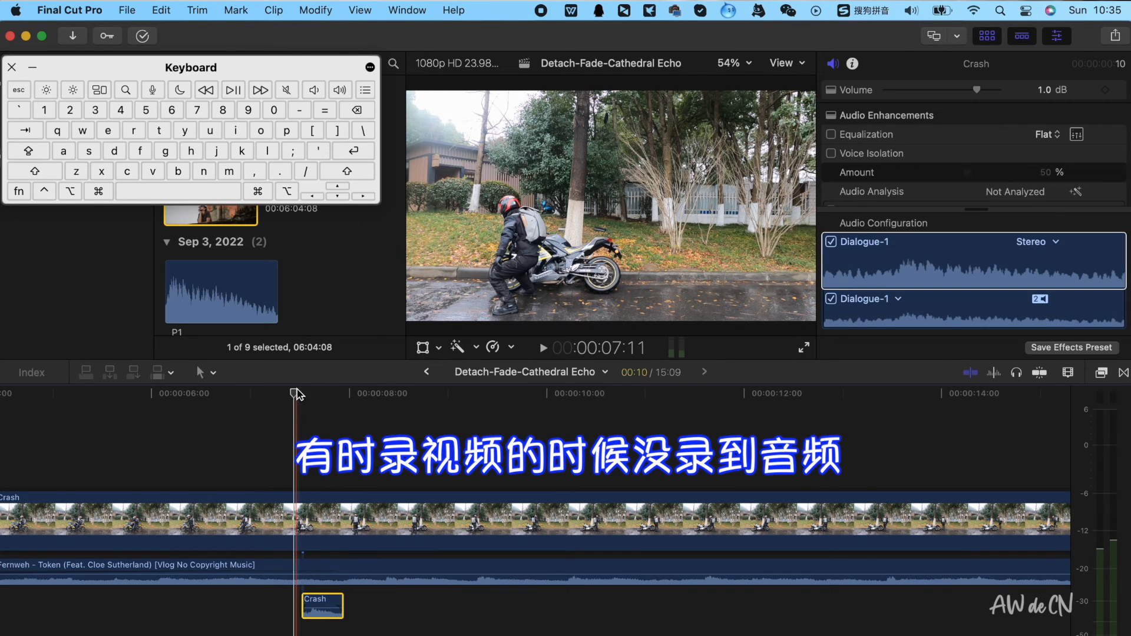
key("space")
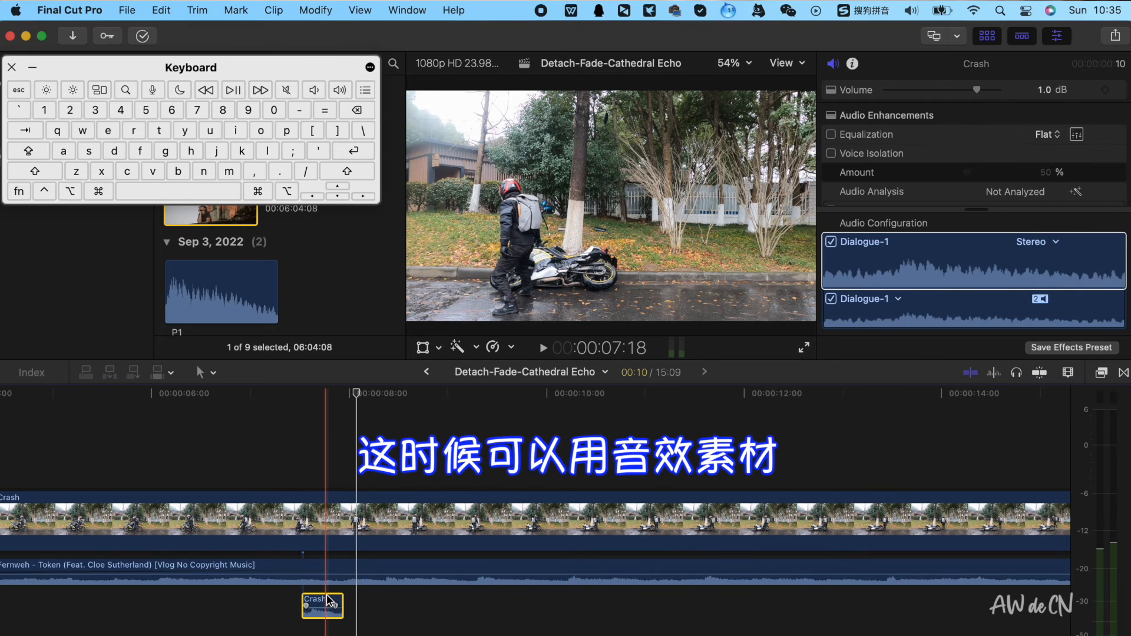
Replace the detached Crash audio with the P1 sound effect placed at about 8:16, and play that section.
key("Delete")
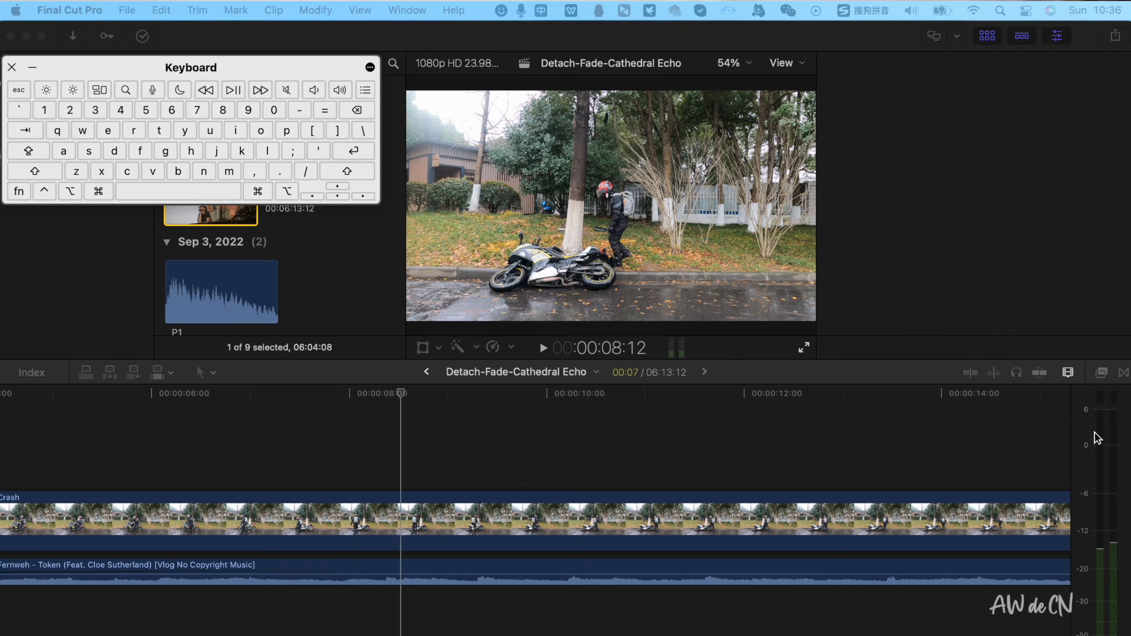
left_click_drag(1094, 434, 414, 623)
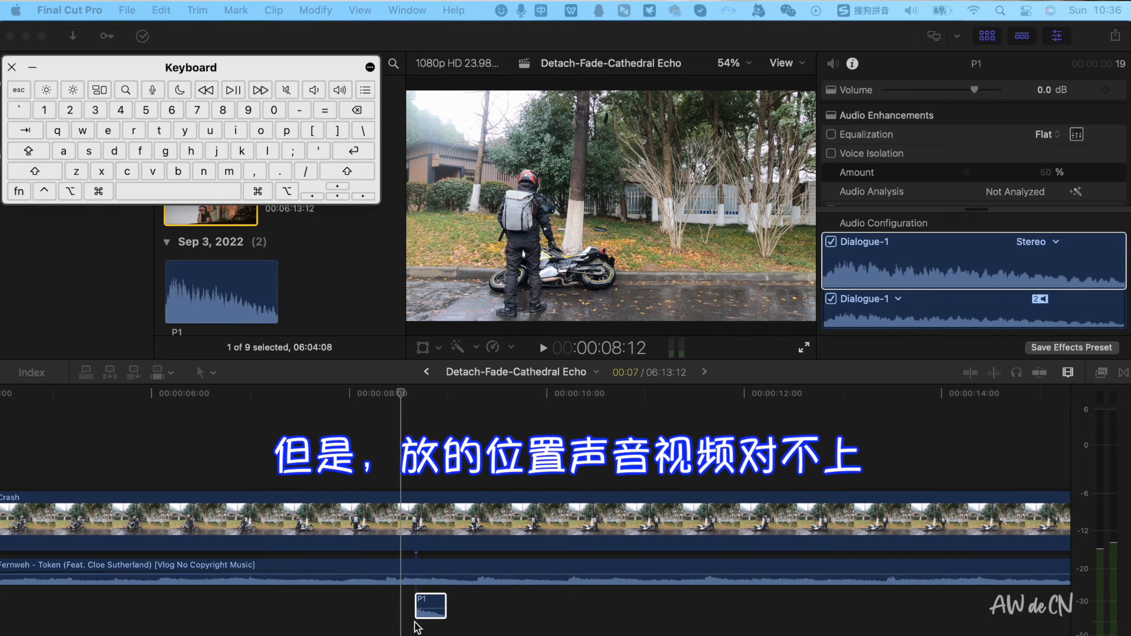
left_click(392, 476)
key("space")
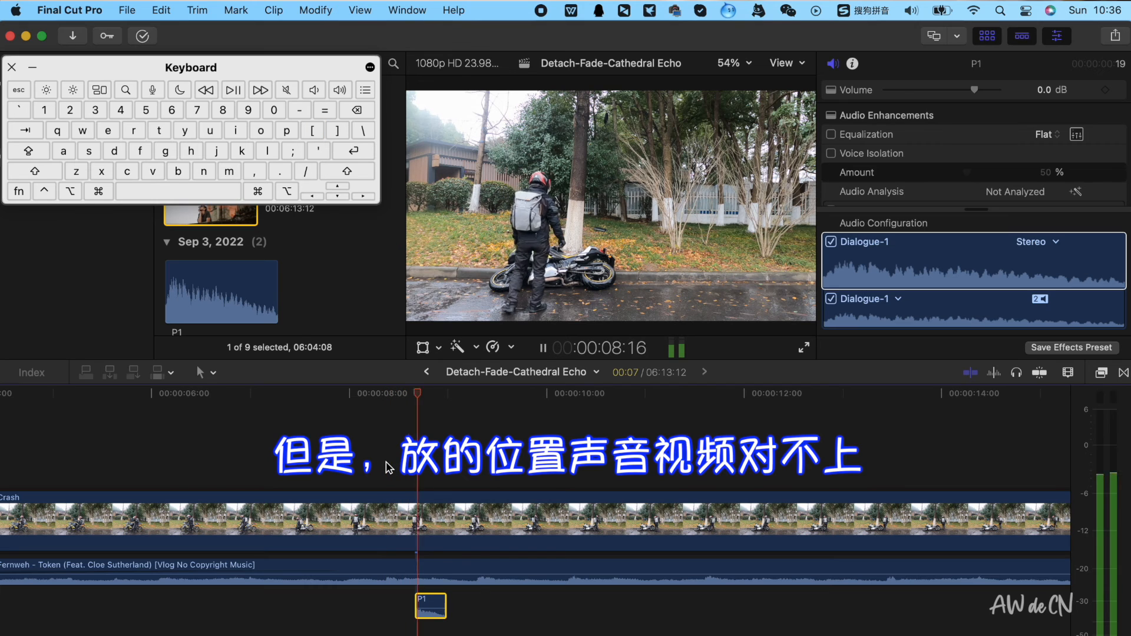
key("space")
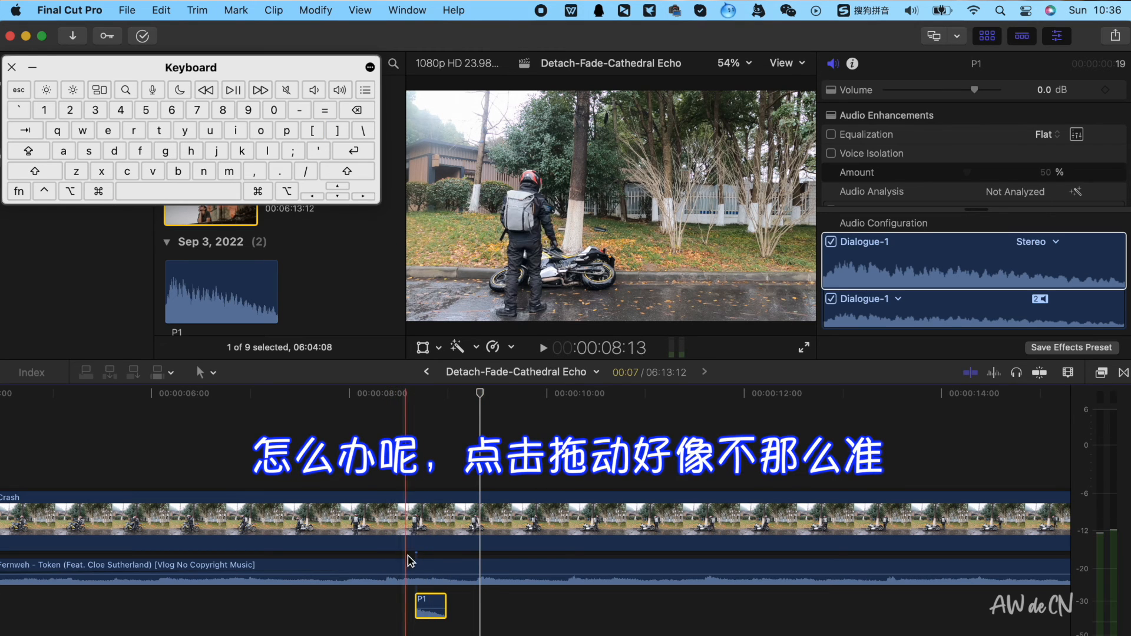
Move the P1 sound effect earlier to about 7:08 and play the section from 7:02.
left_click_drag(429, 607, 301, 619)
left_click(262, 413)
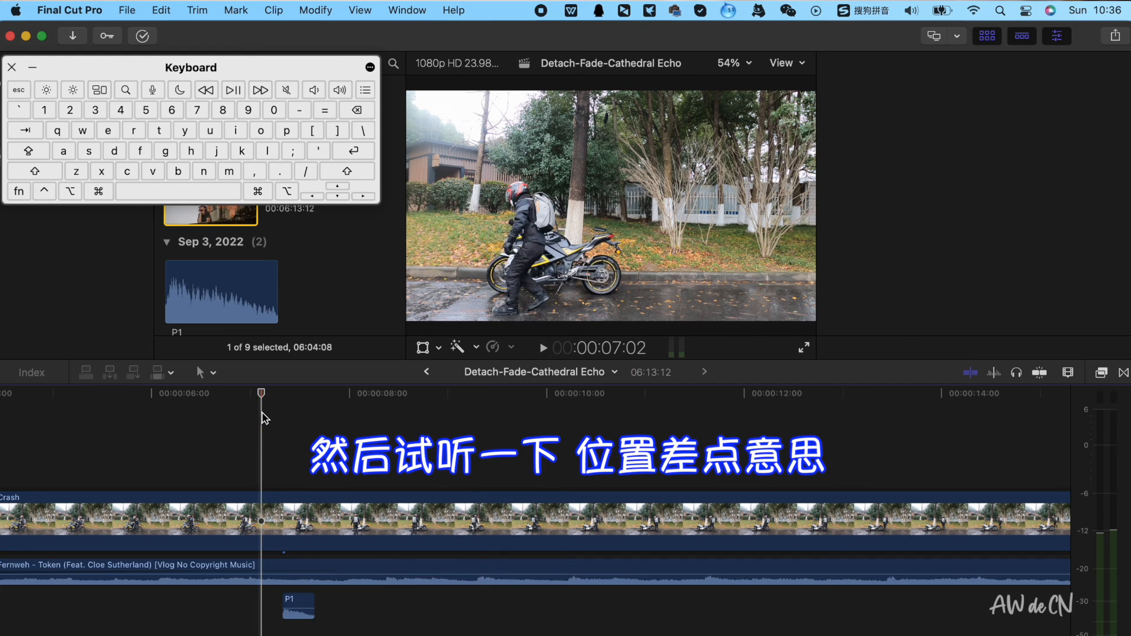
key("space")
key("space")
Nudge the P1 sound effect later by single frames and then by ten frames.
left_click(299, 606)
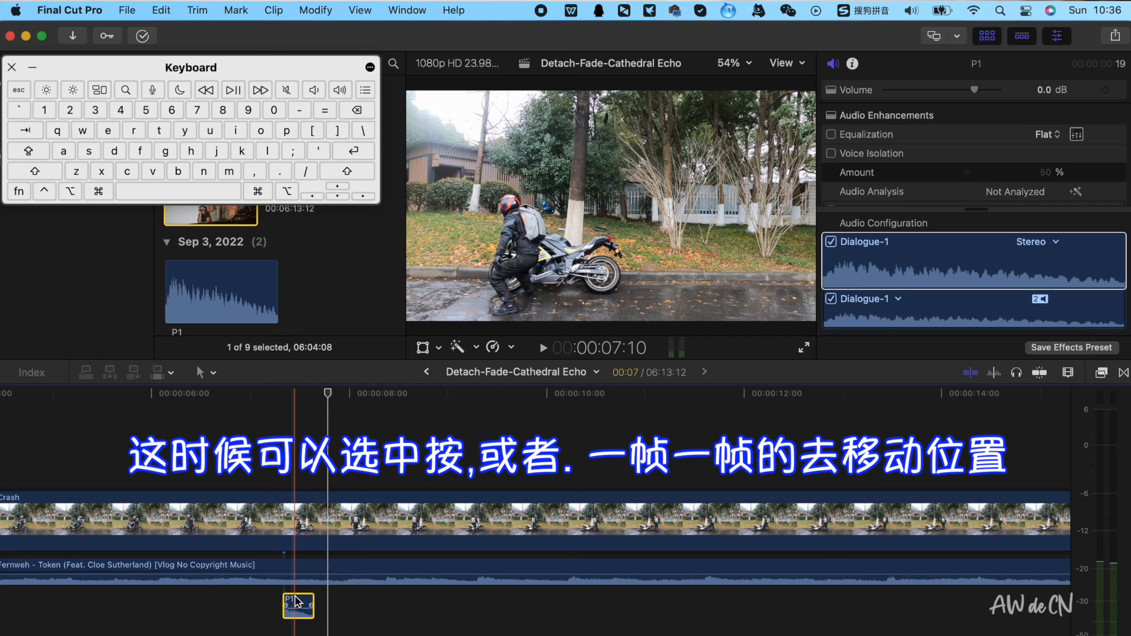
key("period")
key("period")
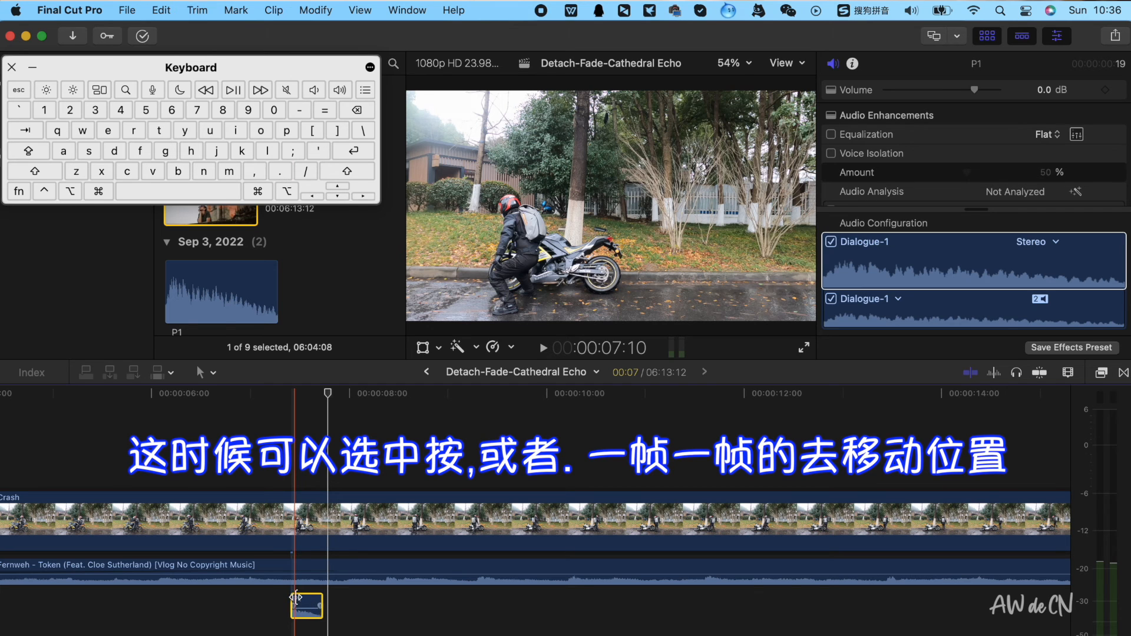
key("period")
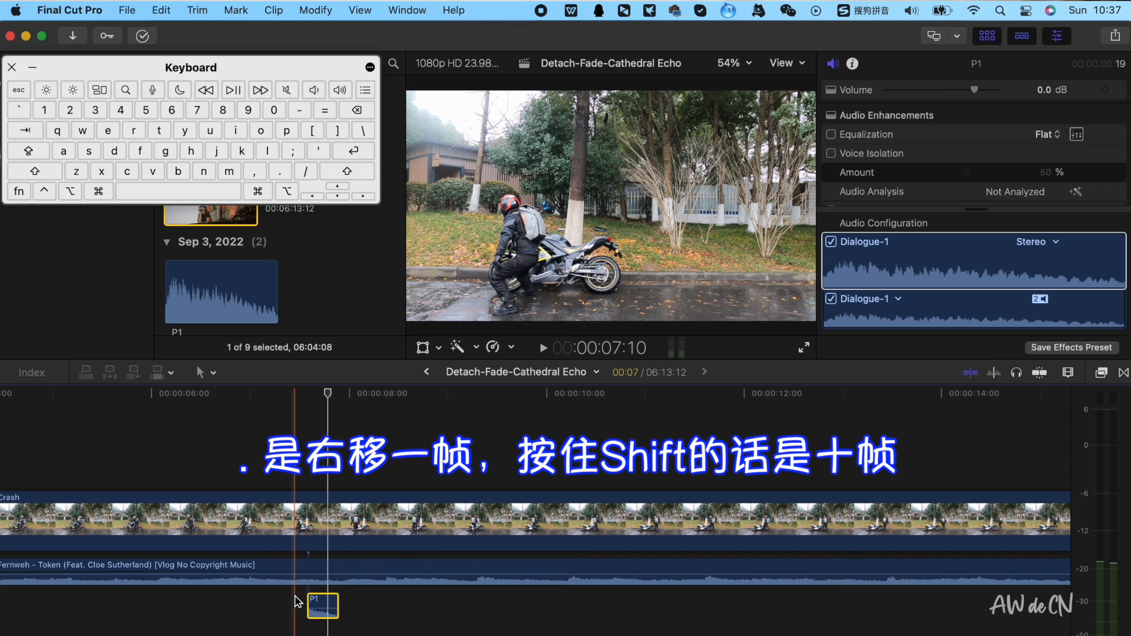
key("shift")
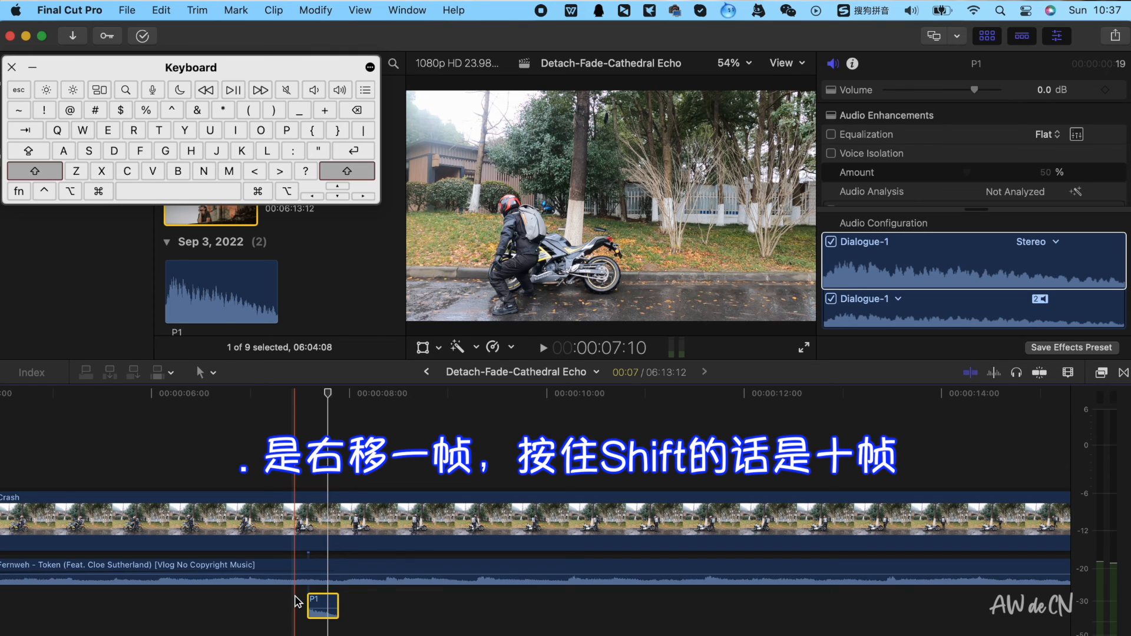
key("shift+period")
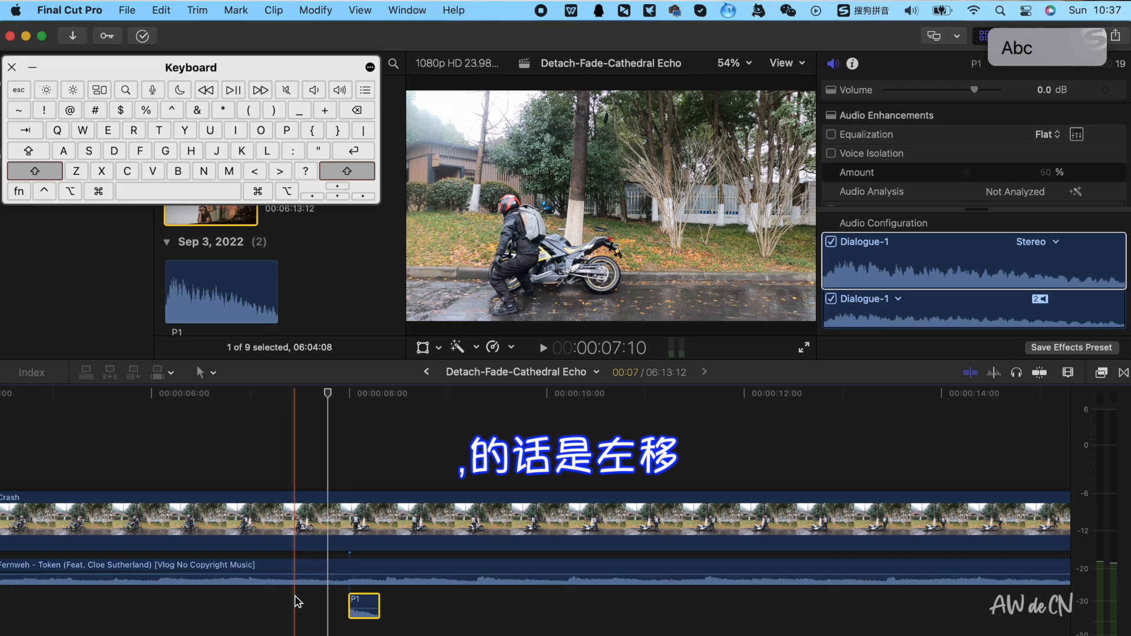
Nudge the P1 sound effect back earlier by ten frames and then by single frames.
key("shift+comma")
key("comma")
key("comma")
key("comma")
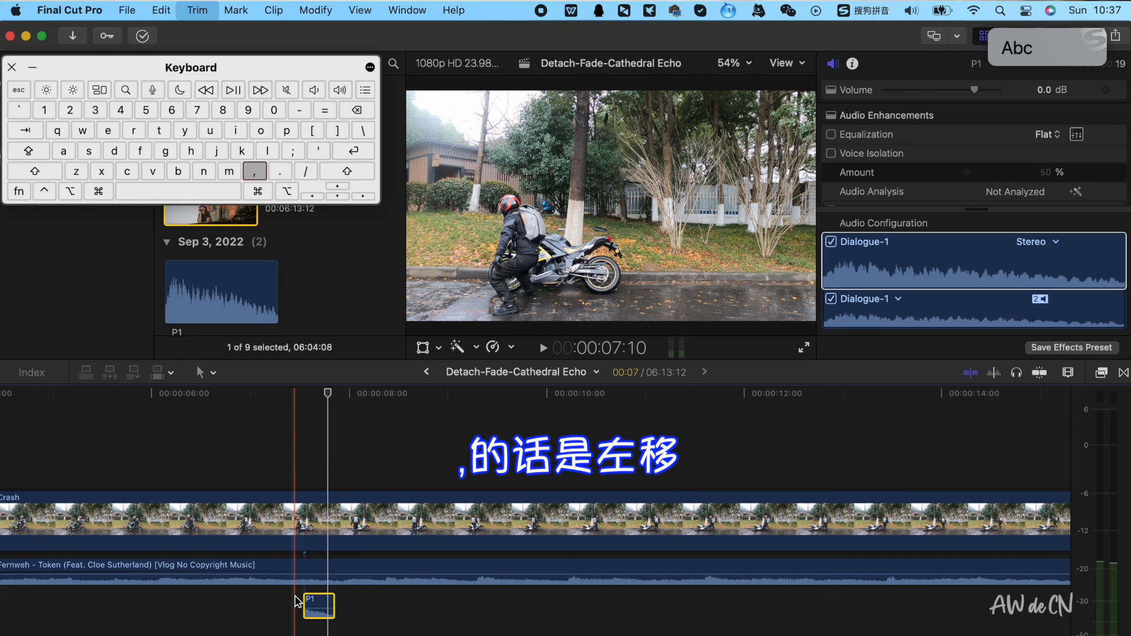
key("comma")
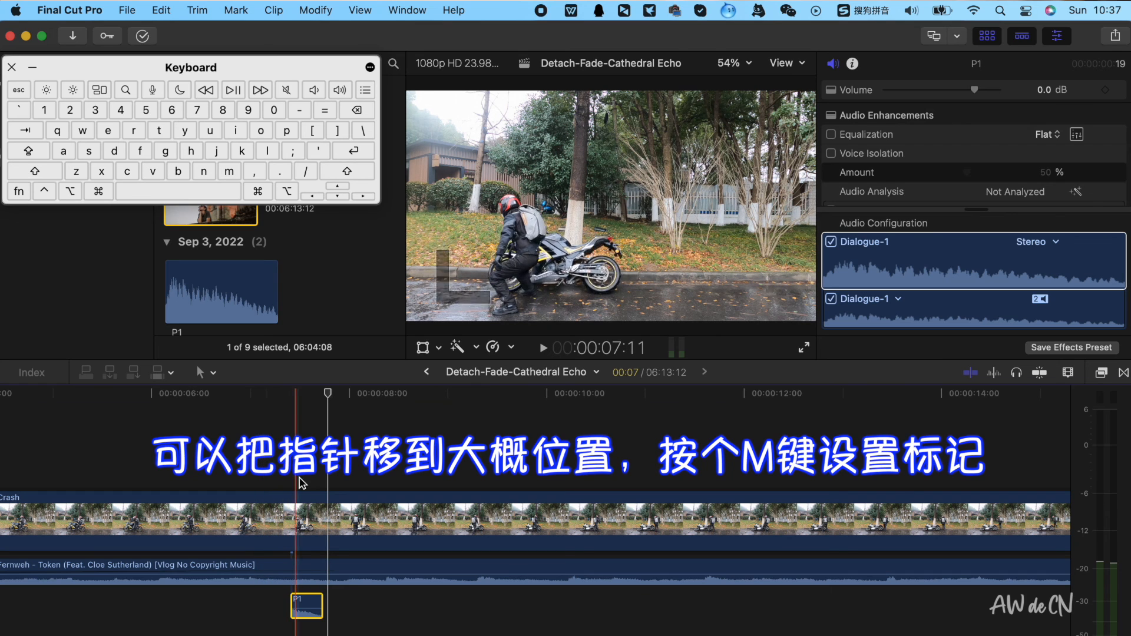
Add a marker to the Crash clip at 7:18 and move the P1 sound effect to start at it.
left_click(328, 498)
key("m")
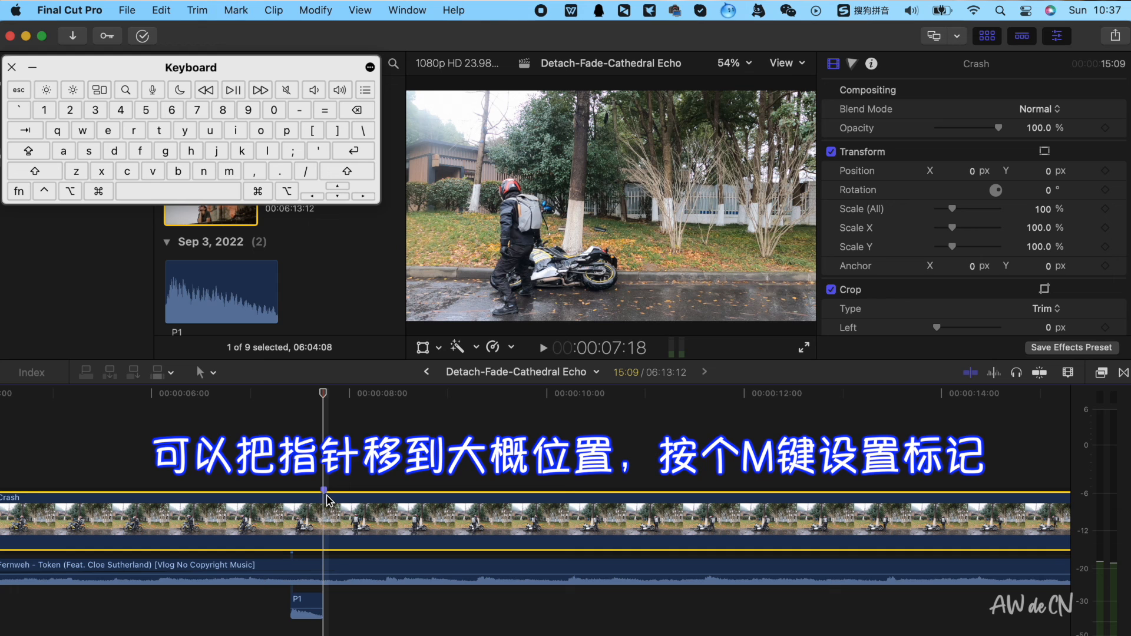
left_click_drag(313, 604, 346, 604)
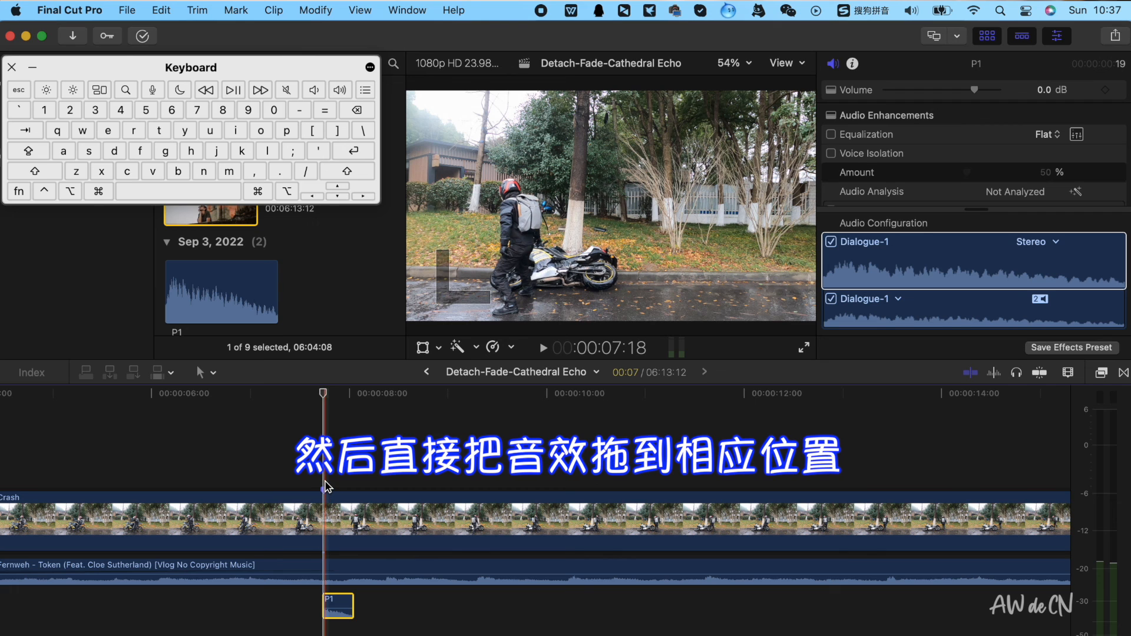
Fine-tune the P1 sound effect's position by single frames and play the section from the marker.
key("comma")
key("period")
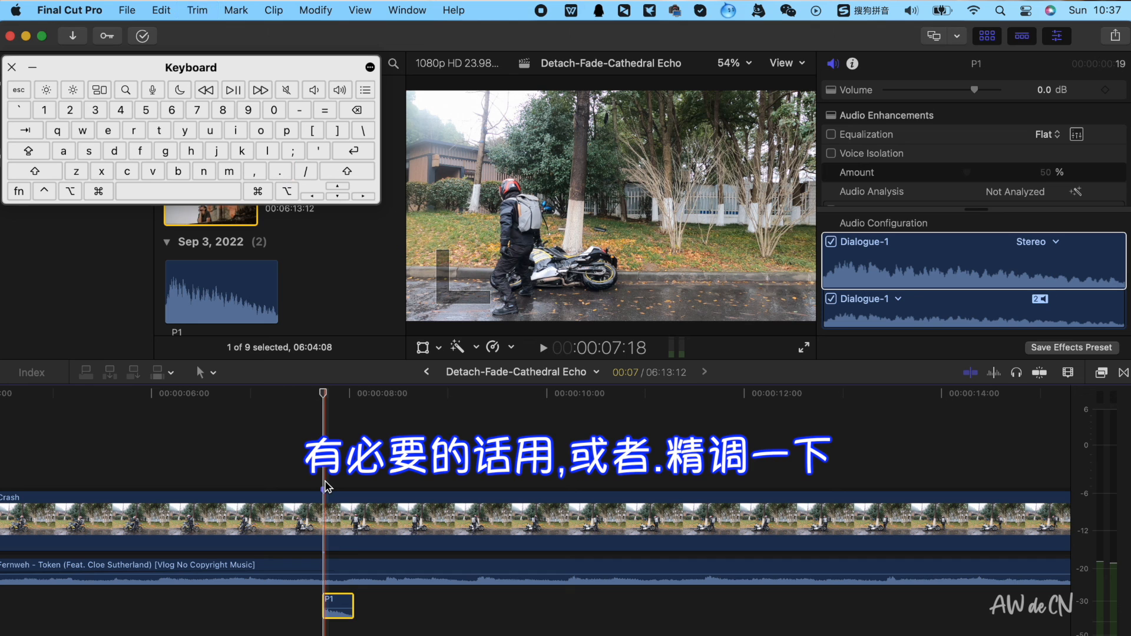
scroll(341, 474, "up", 2)
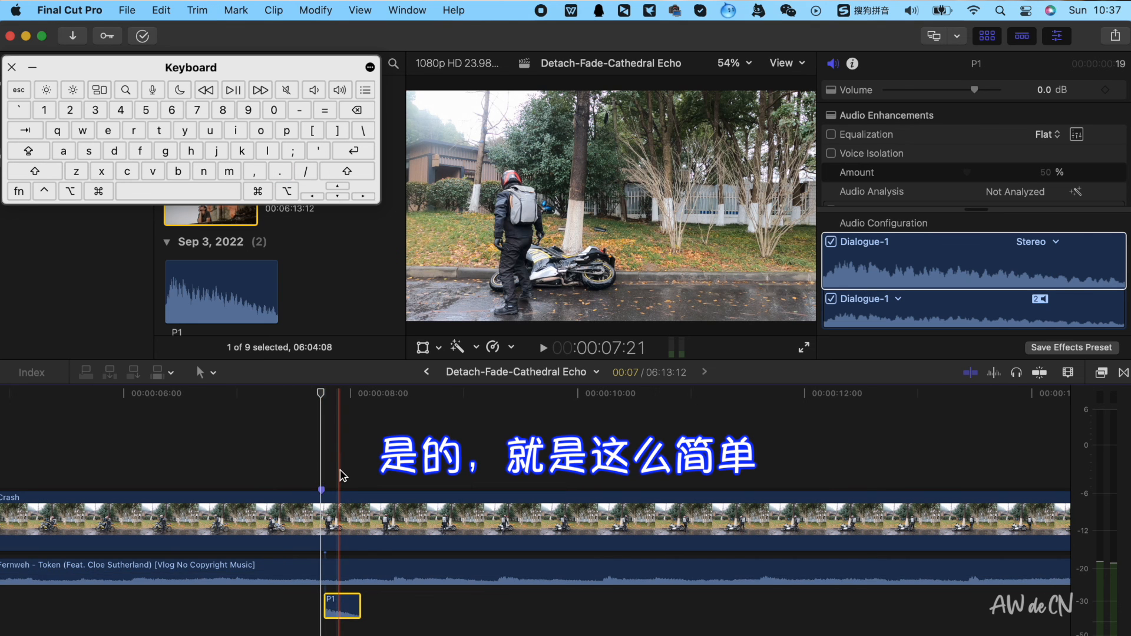
key("space")
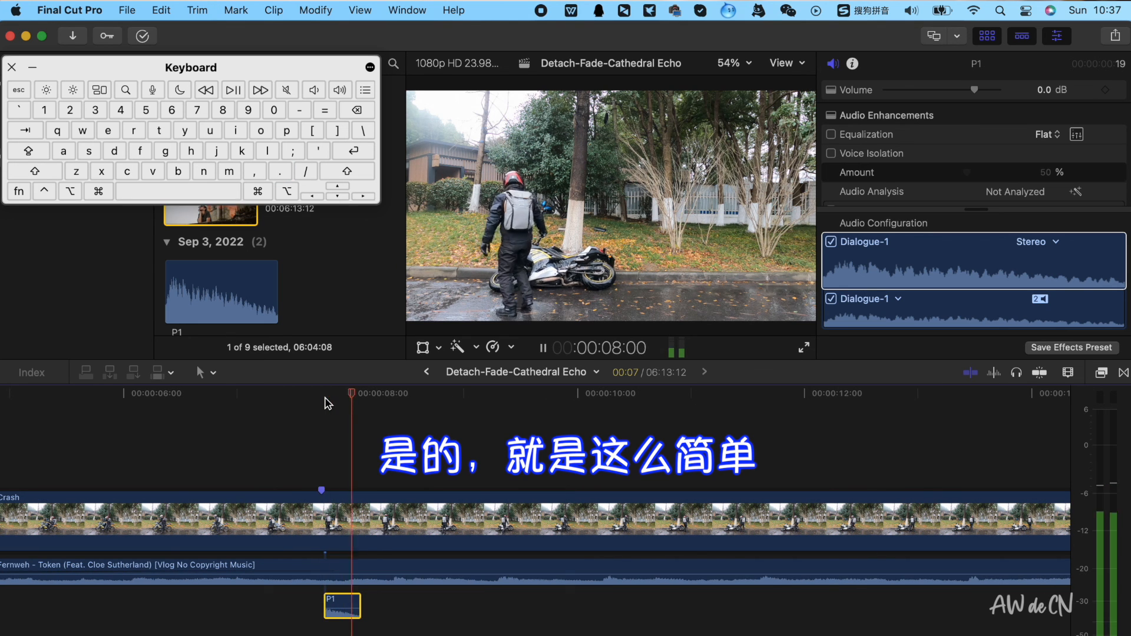